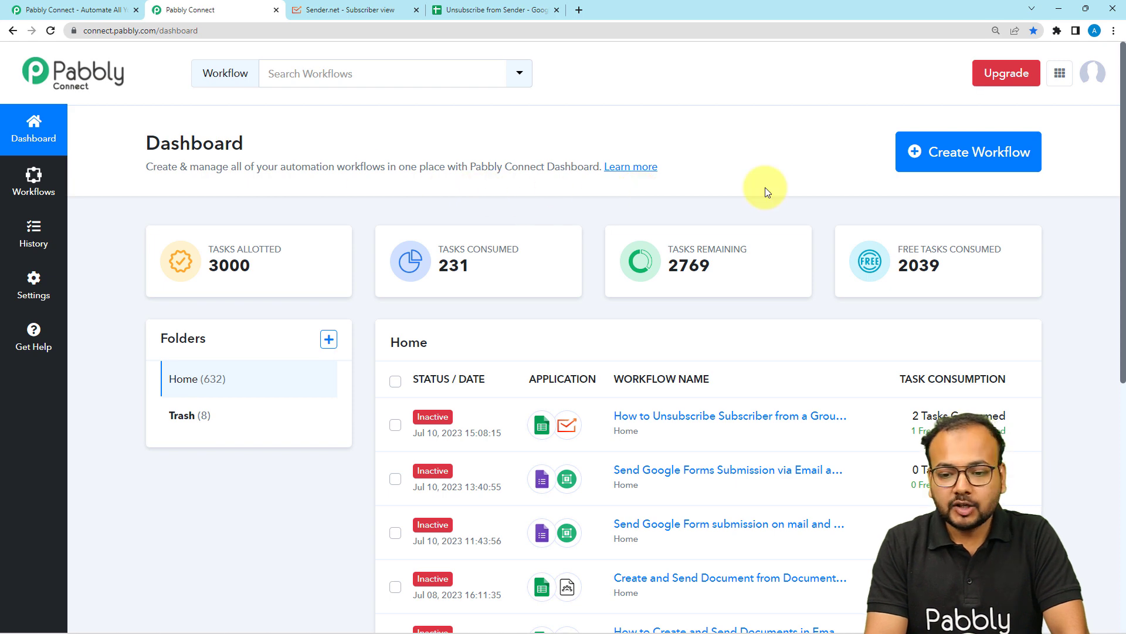
Create a new workflow named "Unsubscribe in Sender from Google Sheets"
{"action": "left_click", "coordinate": [955, 154]}
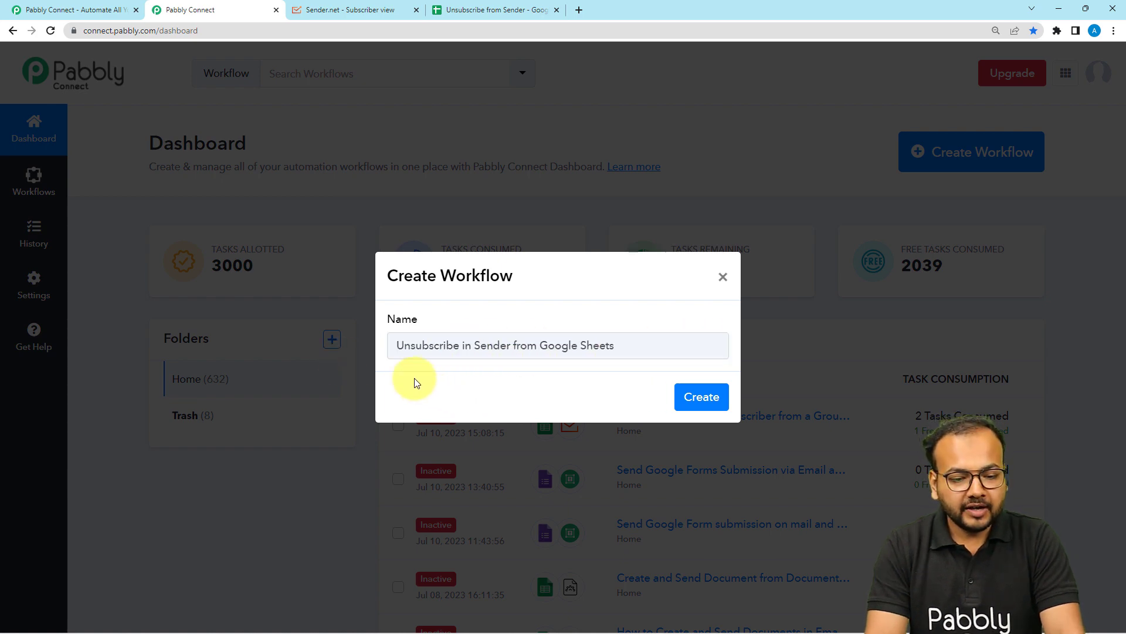
{"action": "left_click", "coordinate": [711, 404]}
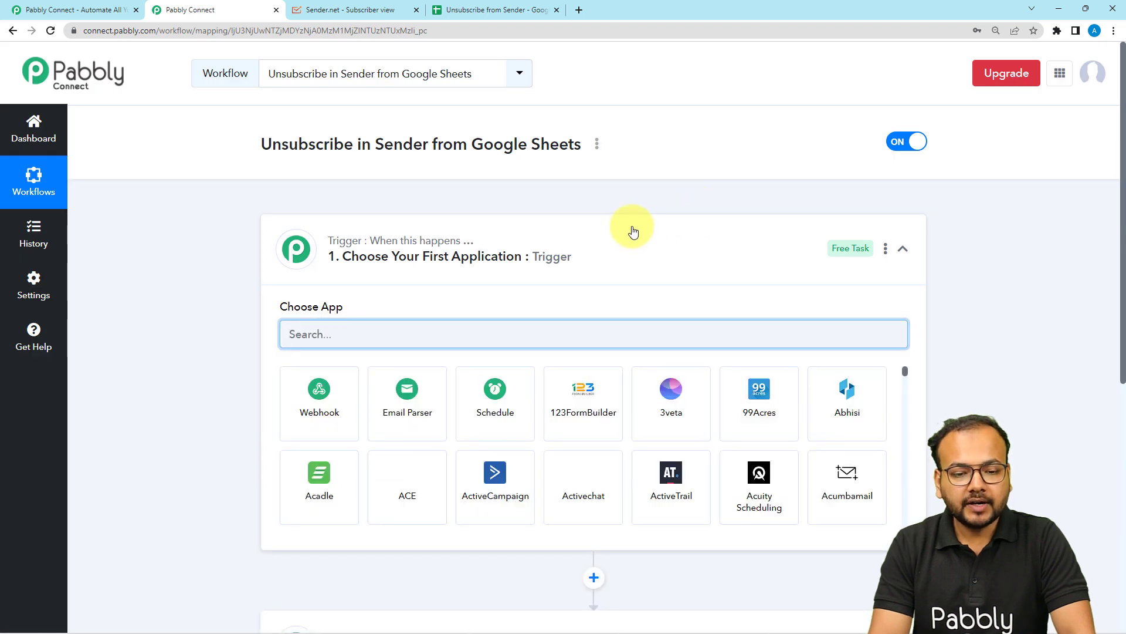
Examine the spreadsheet's subscriber rows and the subscriber groups in Sender
{"action": "left_click", "coordinate": [632, 232]}
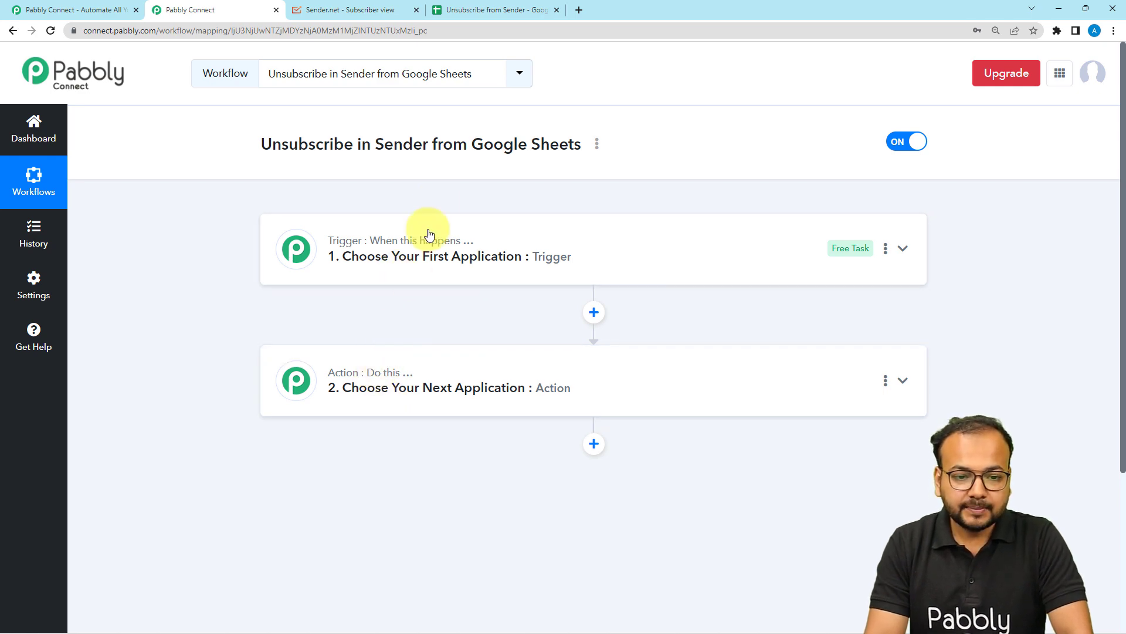
{"action": "left_click", "coordinate": [503, 10]}
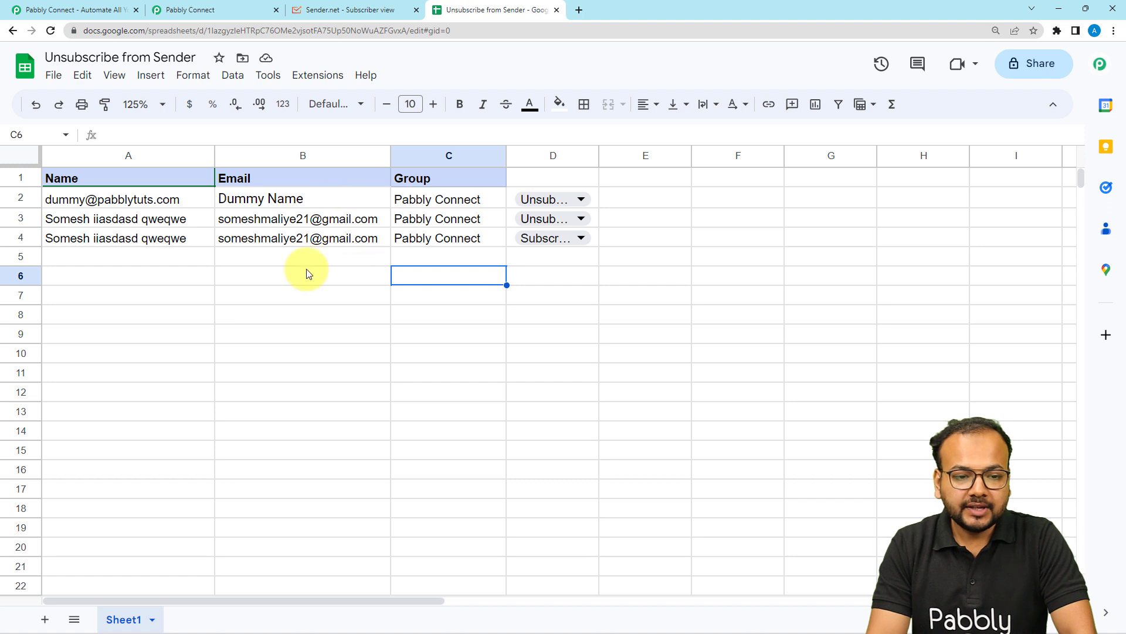
{"action": "left_click", "coordinate": [369, 10]}
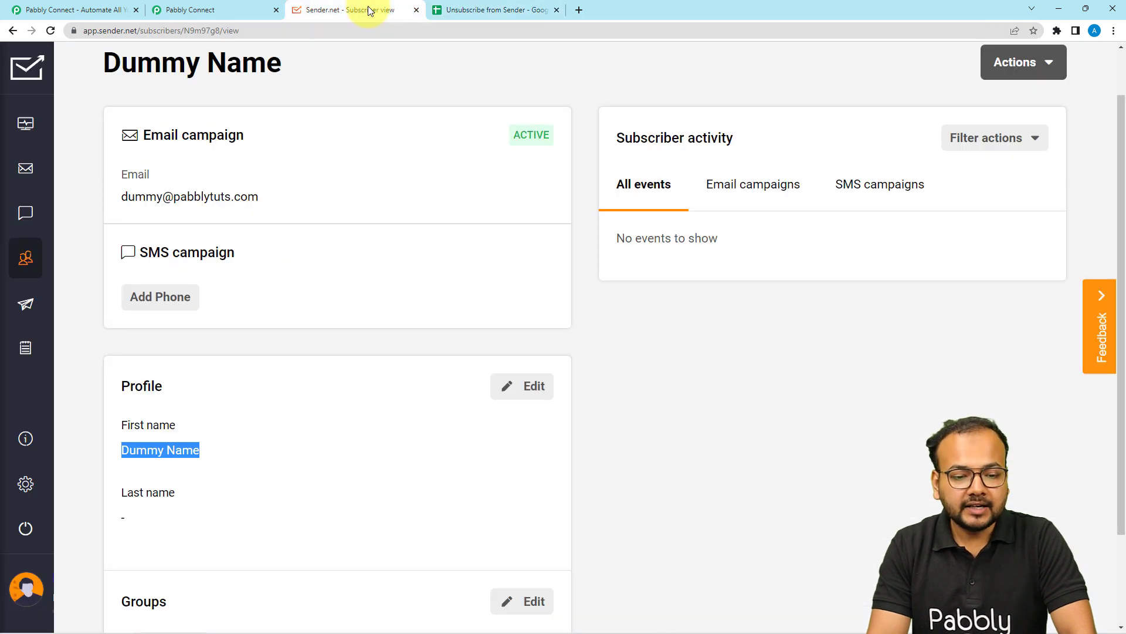
{"action": "scroll", "coordinate": [421, 223], "scroll_direction": "up", "scroll_amount": 1}
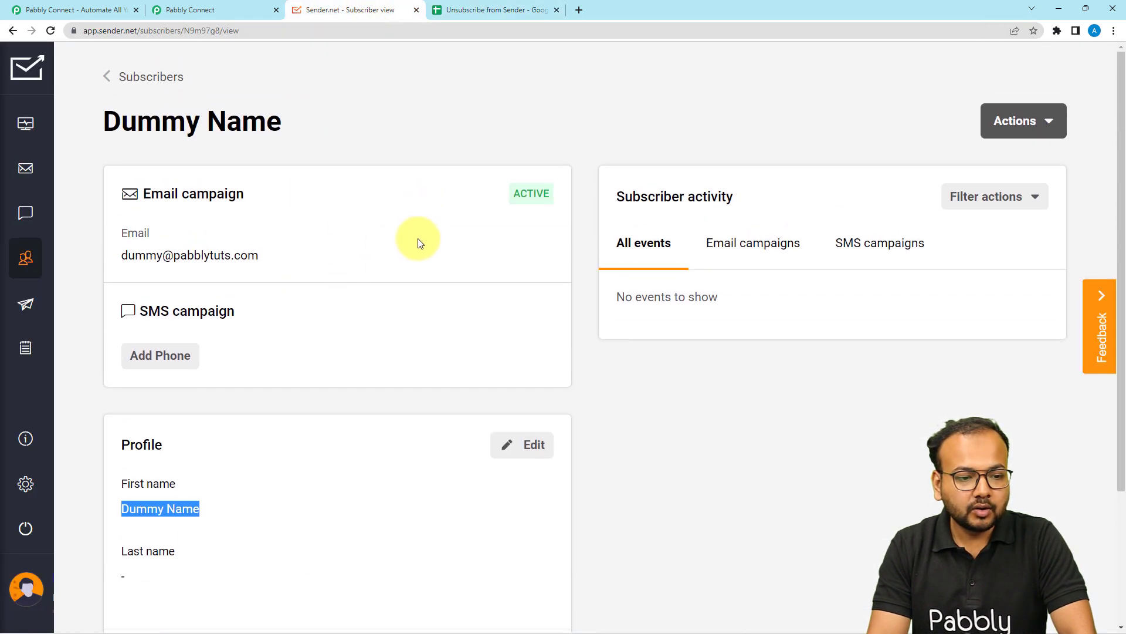
{"action": "left_click", "coordinate": [117, 85]}
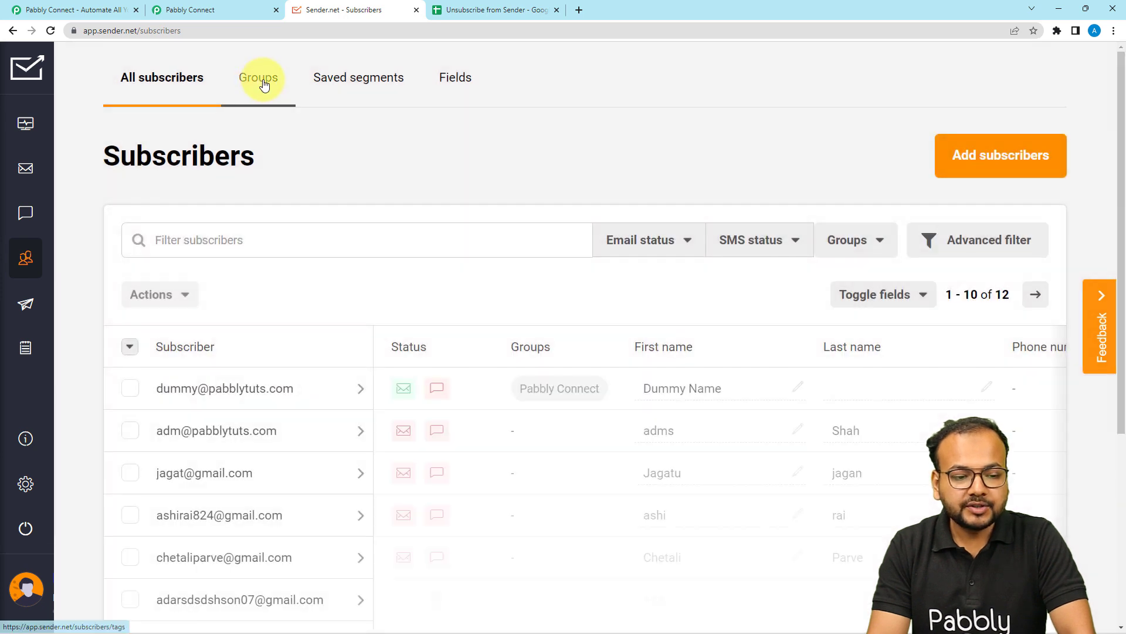
{"action": "left_click", "coordinate": [259, 79]}
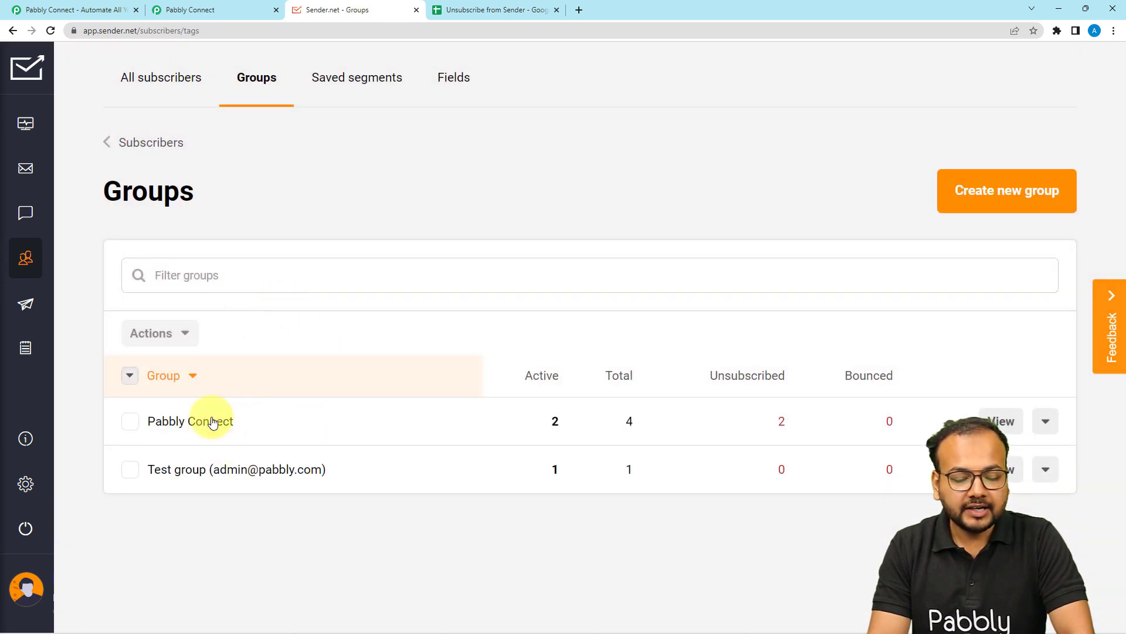
{"action": "left_click", "coordinate": [242, 5]}
{"action": "left_click", "coordinate": [470, 9]}
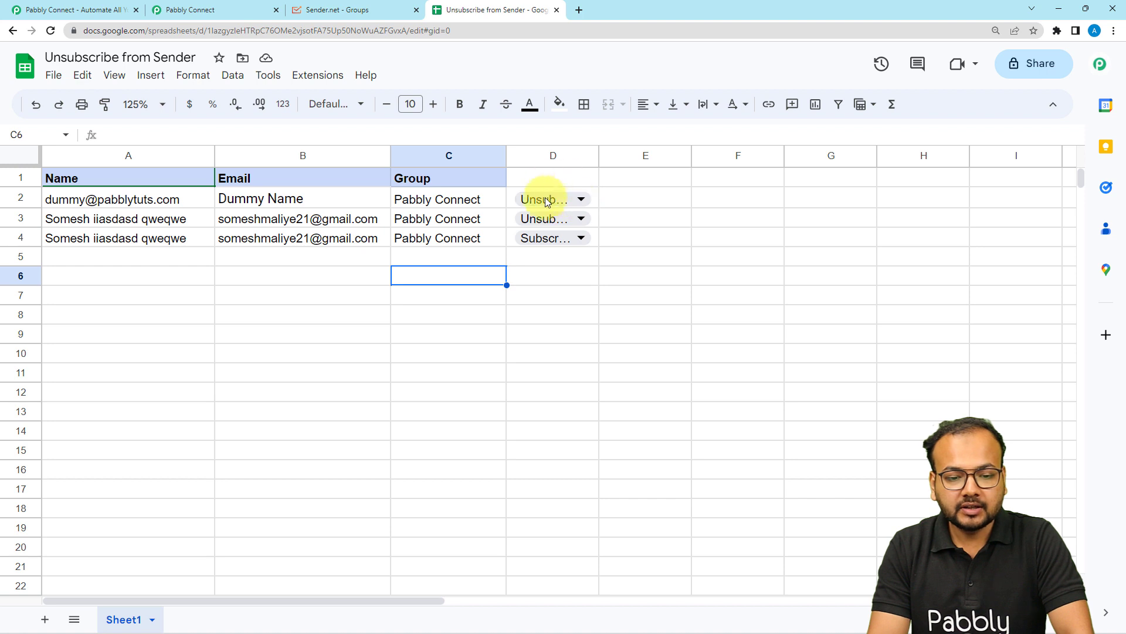
{"action": "left_click", "coordinate": [576, 202]}
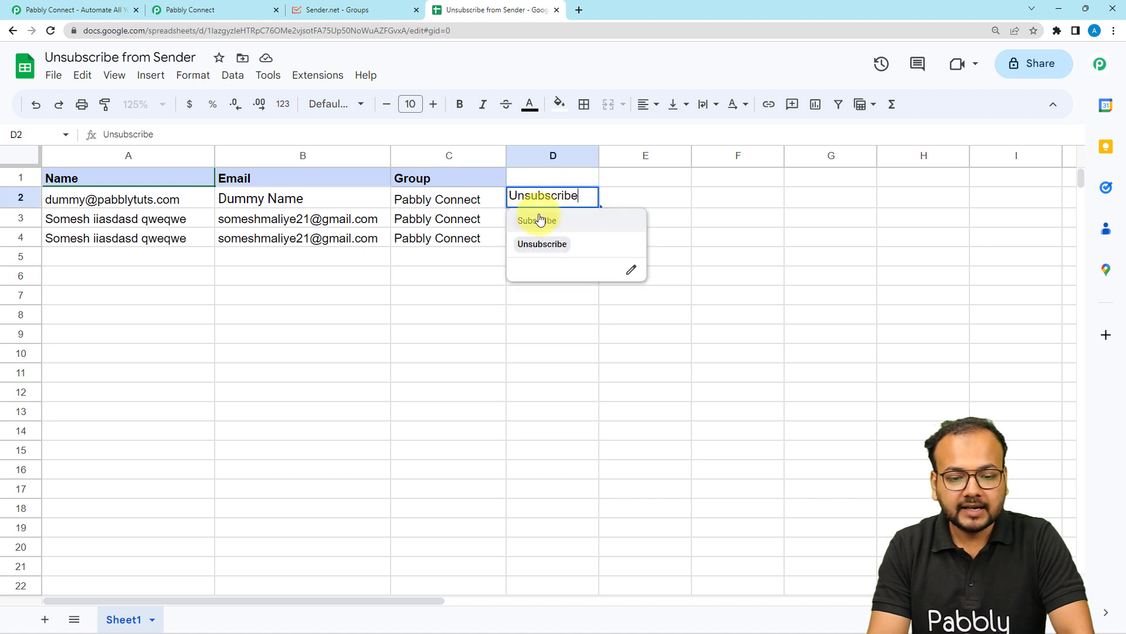
{"action": "left_click", "coordinate": [359, 14]}
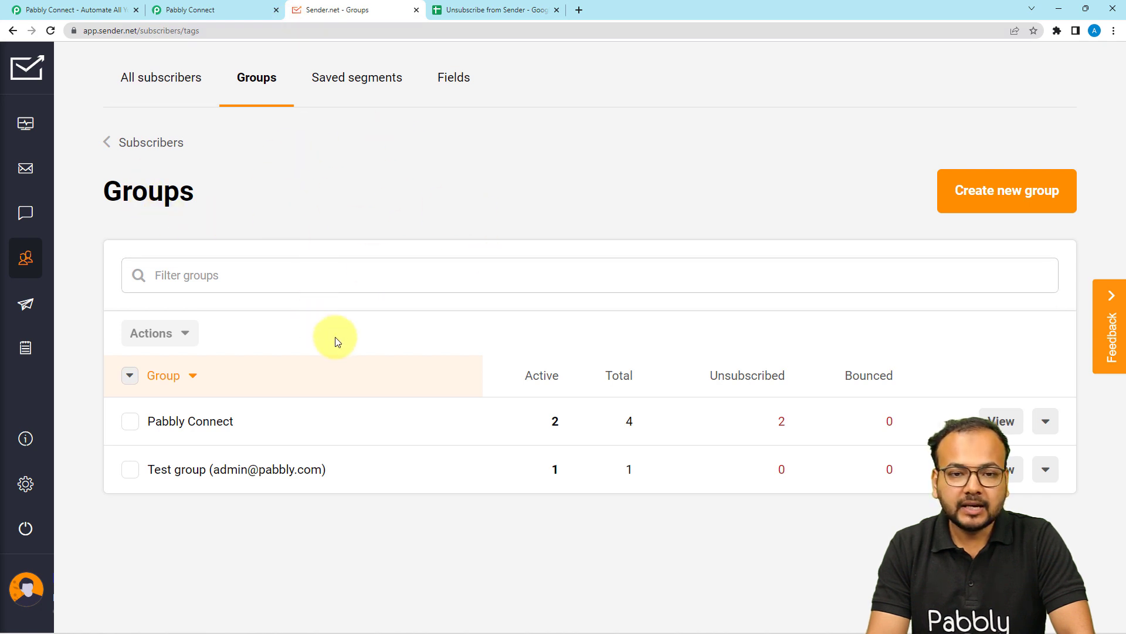
{"action": "left_click", "coordinate": [206, 9]}
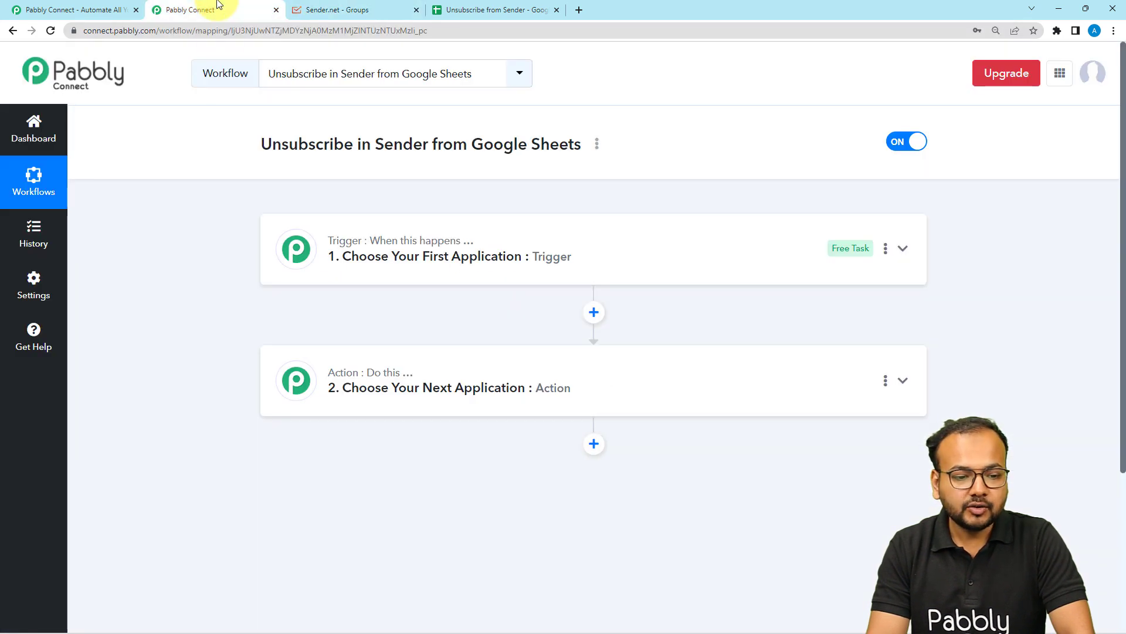
Choose Google Sheets as the trigger application, searching the app list for sheet
{"action": "left_click", "coordinate": [399, 267]}
{"action": "scroll", "coordinate": [397, 263], "scroll_direction": "down", "scroll_amount": 1}
{"action": "left_click", "coordinate": [391, 272]}
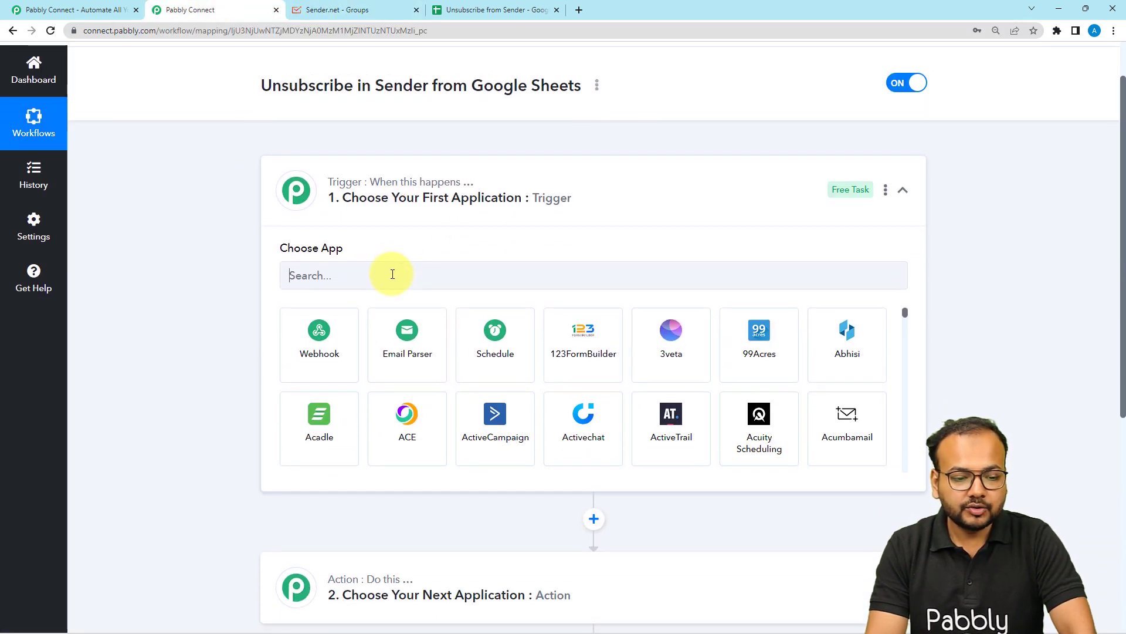
{"action": "type", "text": "sheet"}
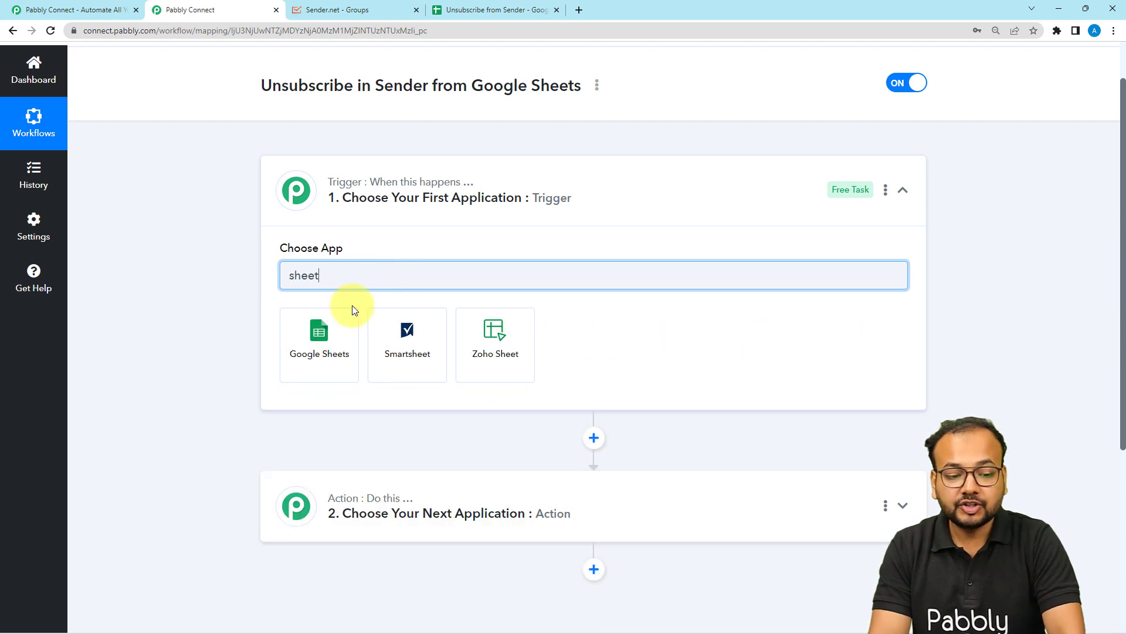
{"action": "left_click", "coordinate": [332, 340]}
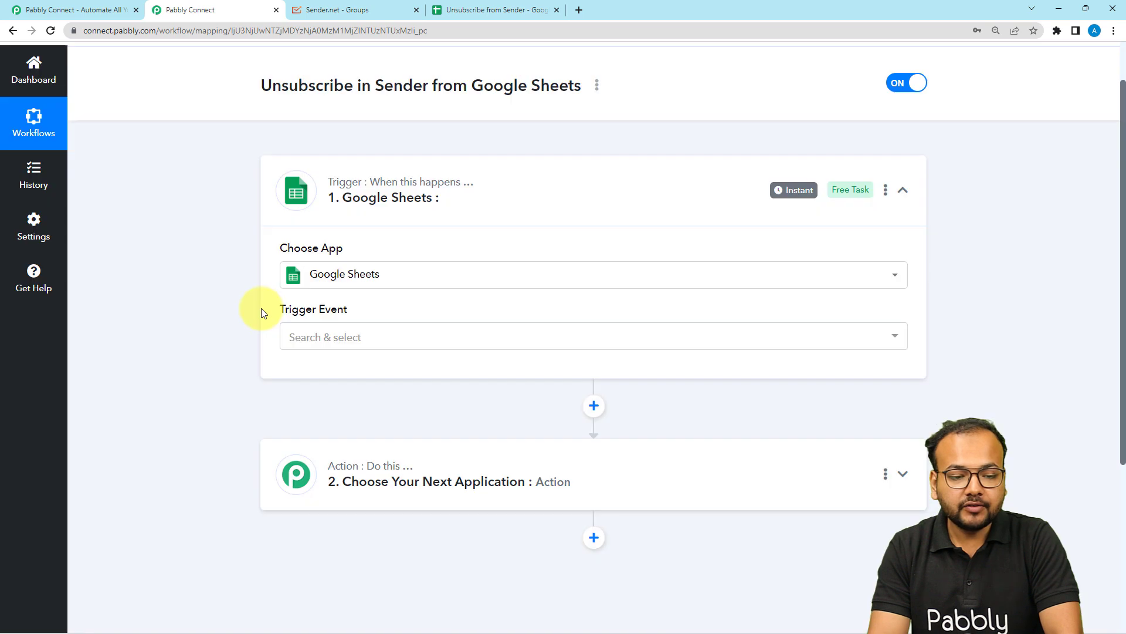
Set the trigger event to New or Updated Spreadsheet Row
{"action": "scroll", "coordinate": [262, 310], "scroll_direction": "down", "scroll_amount": 1}
{"action": "left_click", "coordinate": [320, 296]}
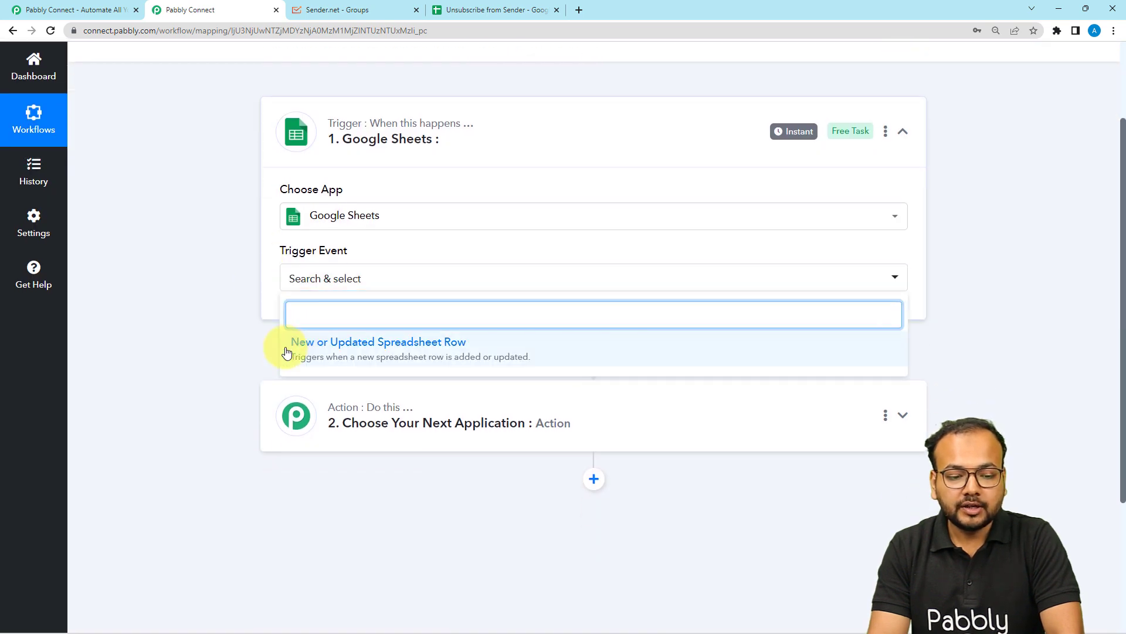
{"action": "left_click", "coordinate": [385, 350]}
{"action": "scroll", "coordinate": [220, 308], "scroll_direction": "down", "scroll_amount": 1}
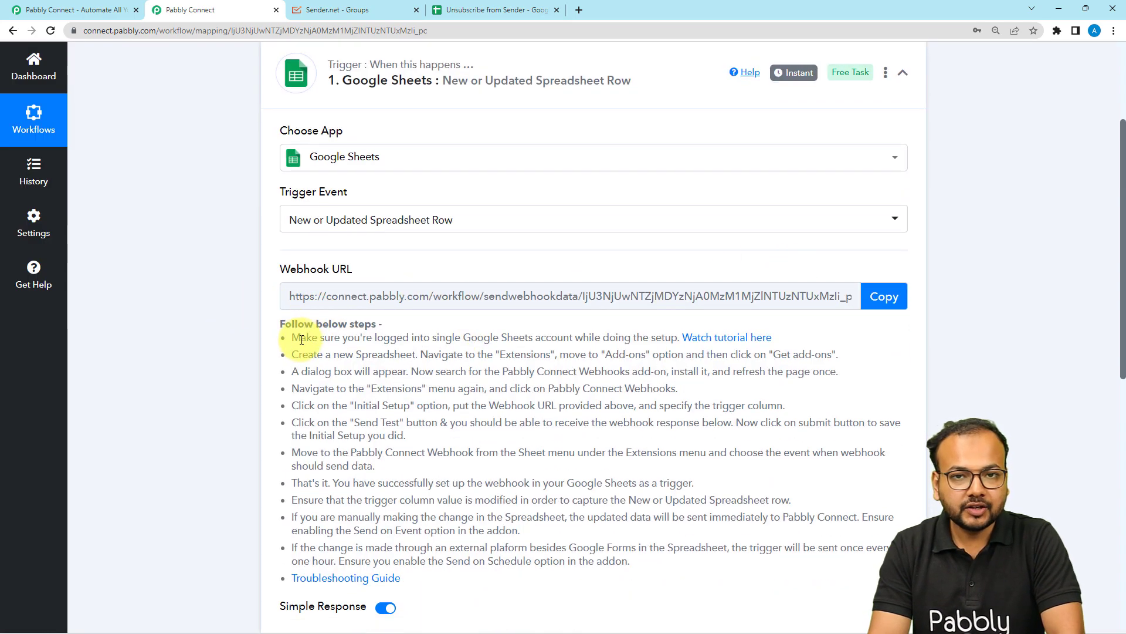
Read the webhook setup instructions and open the linked webhook tutorial video
{"action": "scroll", "coordinate": [288, 336], "scroll_direction": "down", "scroll_amount": 1}
{"action": "left_click_drag", "start_coordinate": [291, 280], "coordinate": [603, 503]}
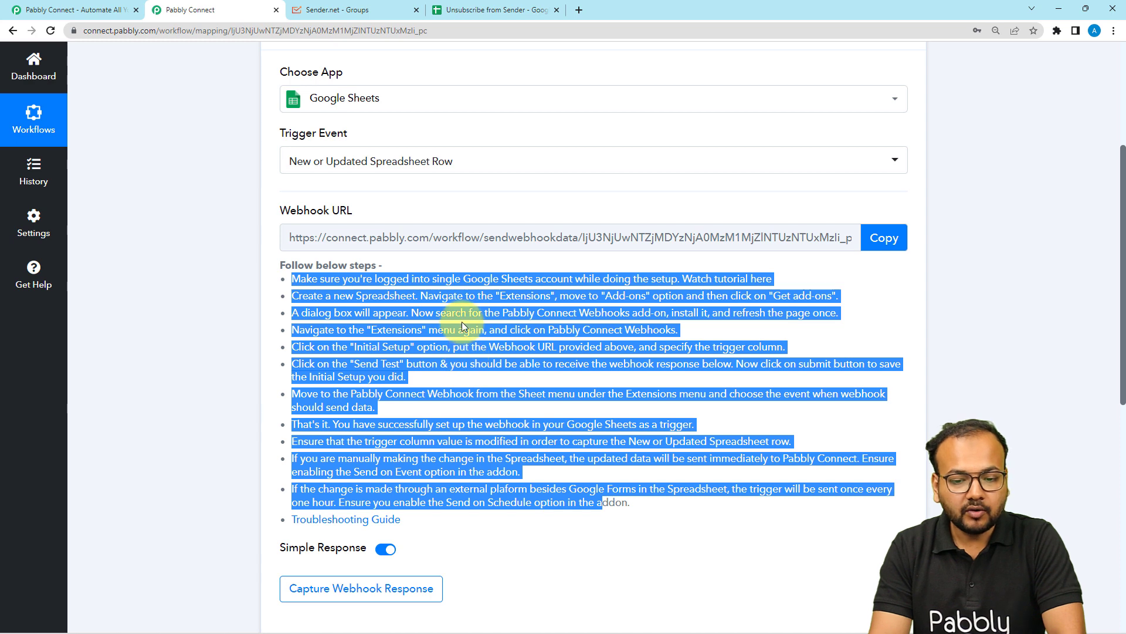
{"action": "left_click", "coordinate": [538, 380]}
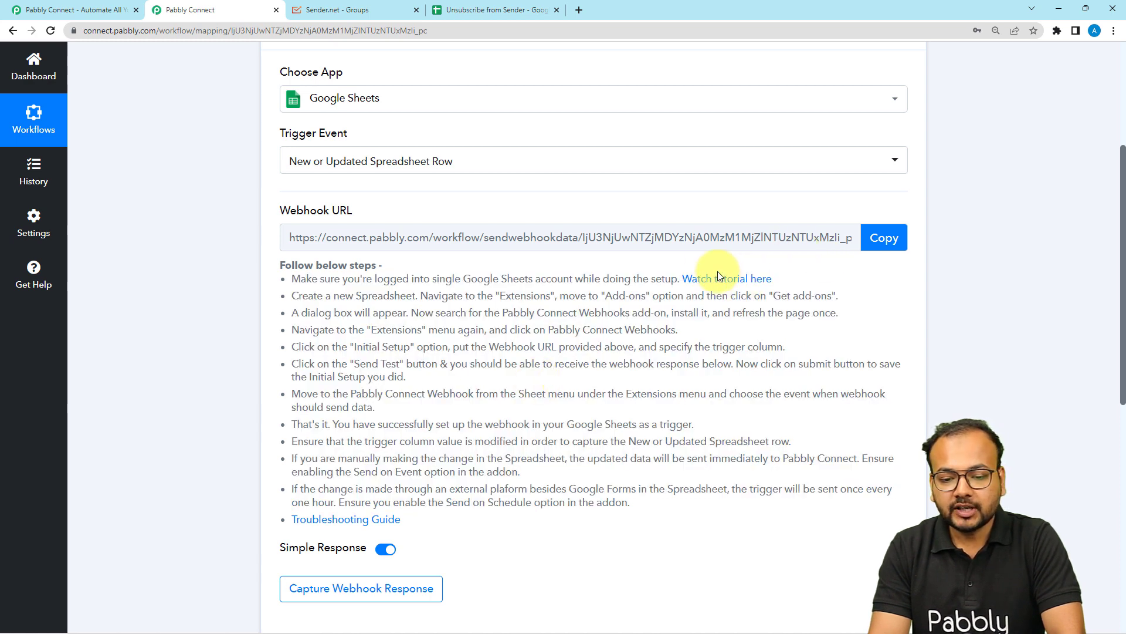
{"action": "left_click", "coordinate": [703, 284]}
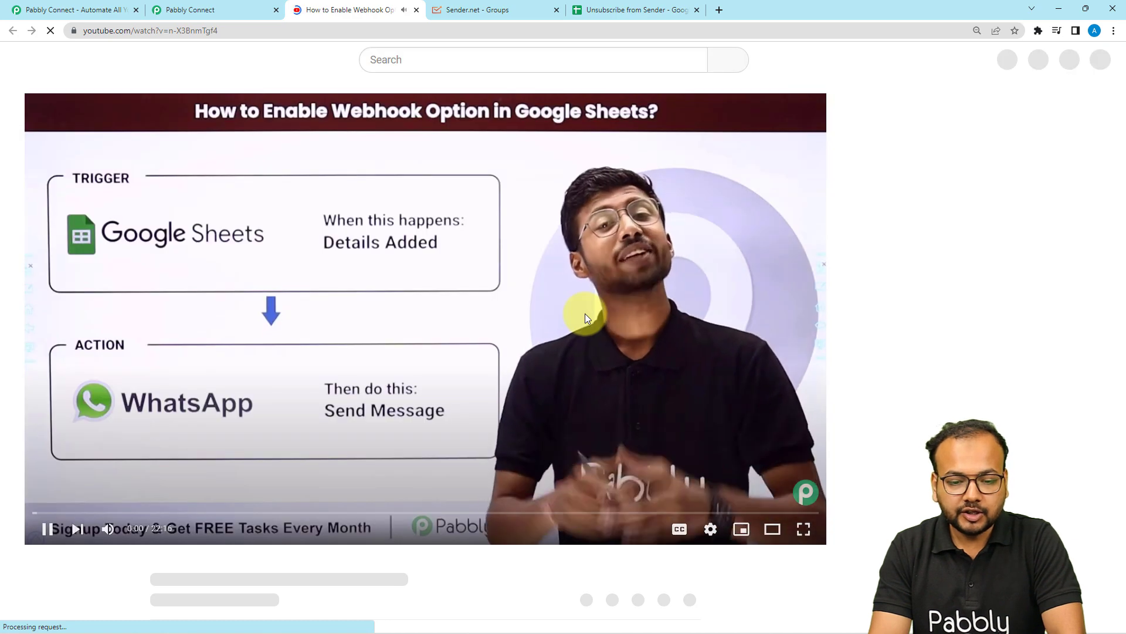
{"action": "left_click", "coordinate": [496, 289]}
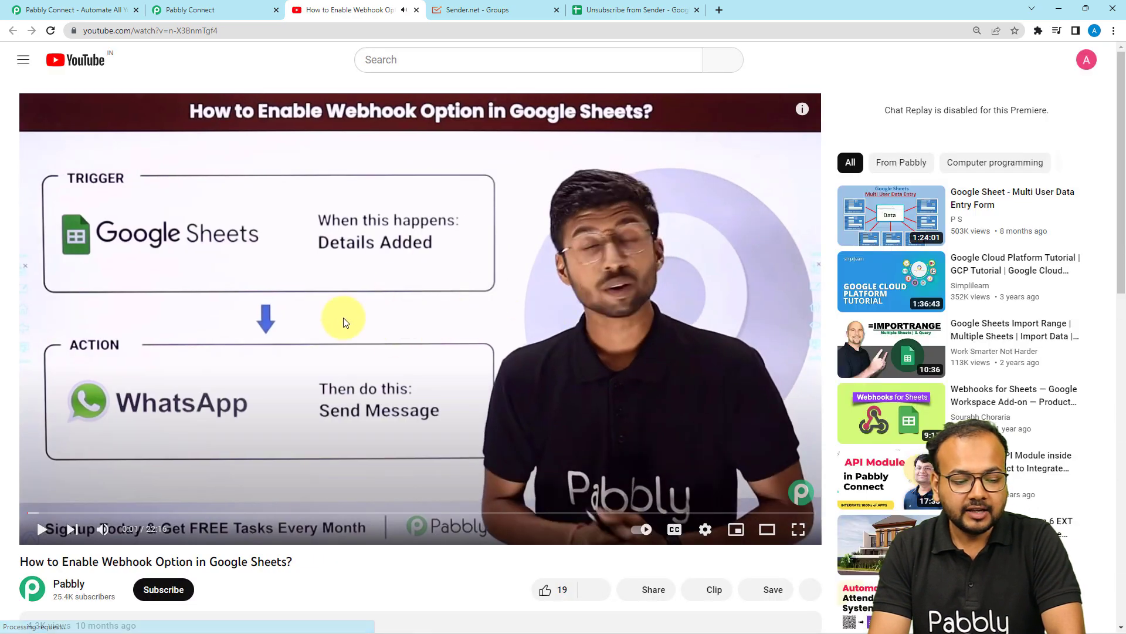
{"action": "scroll", "coordinate": [345, 322], "scroll_direction": "down", "scroll_amount": 1}
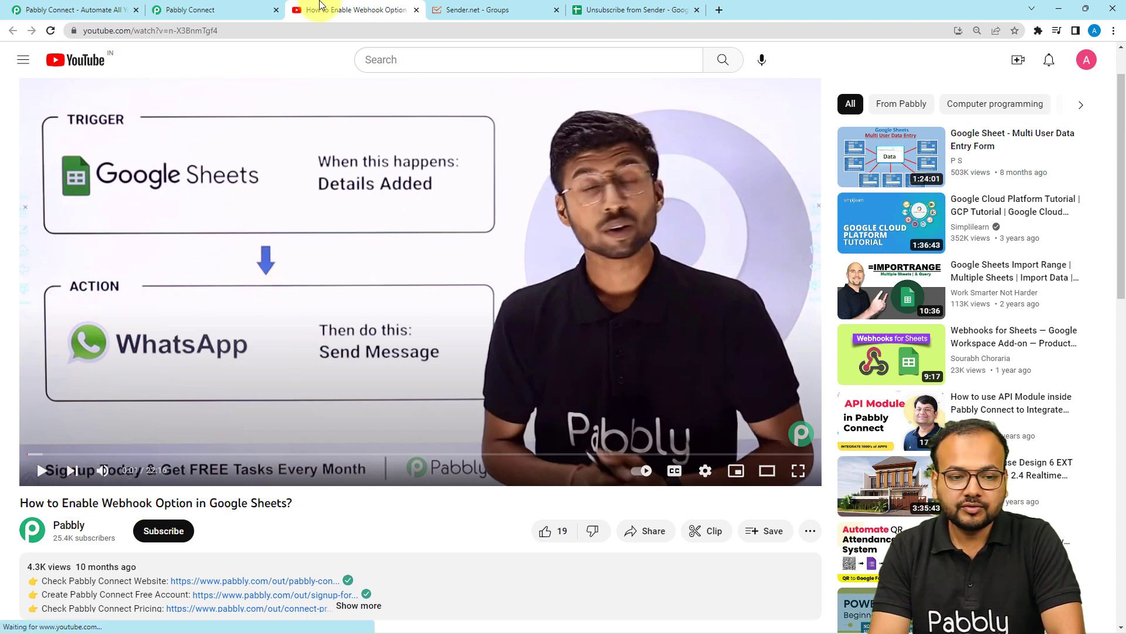
{"action": "left_click", "coordinate": [226, 9]}
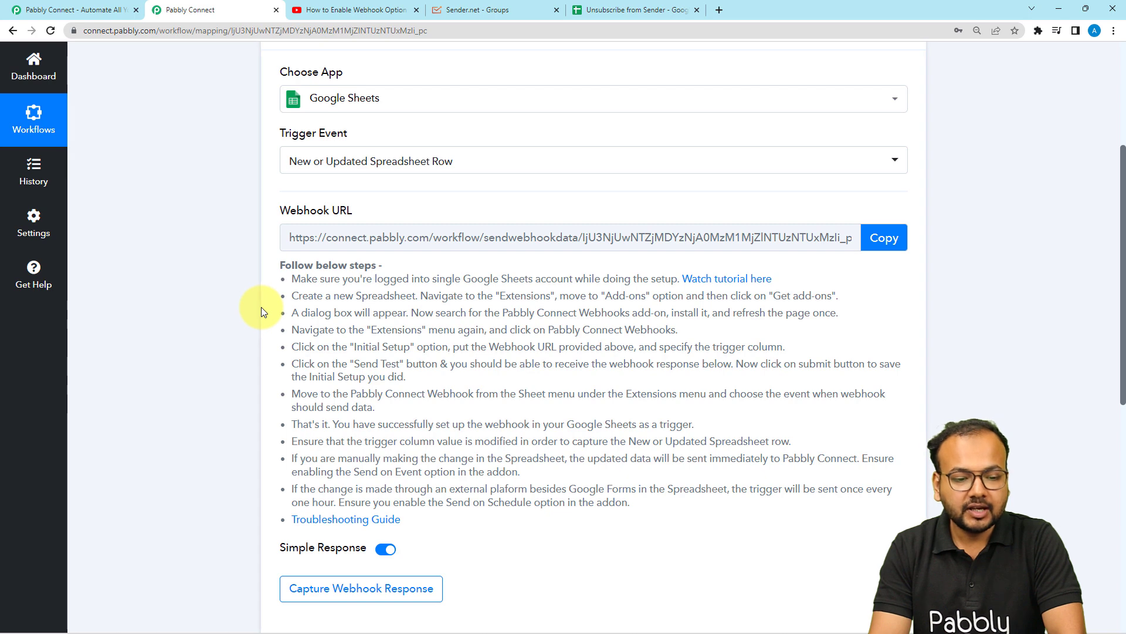
{"action": "scroll", "coordinate": [261, 309], "scroll_direction": "down", "scroll_amount": 2}
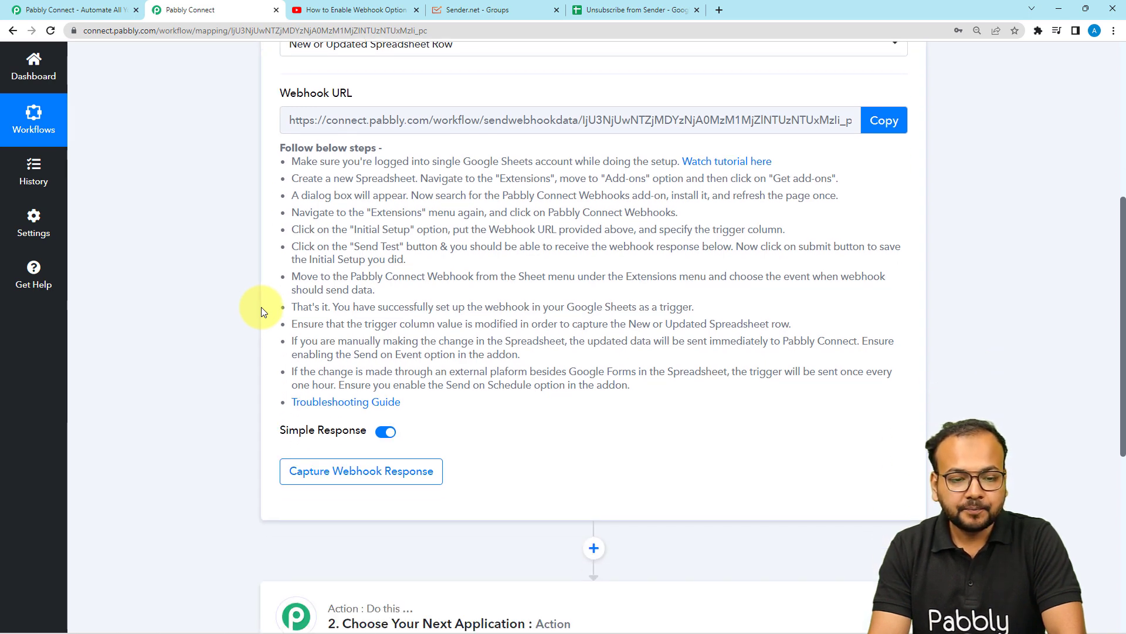
Copy the webhook URL and start waiting for the webhook response
{"action": "left_click", "coordinate": [891, 120]}
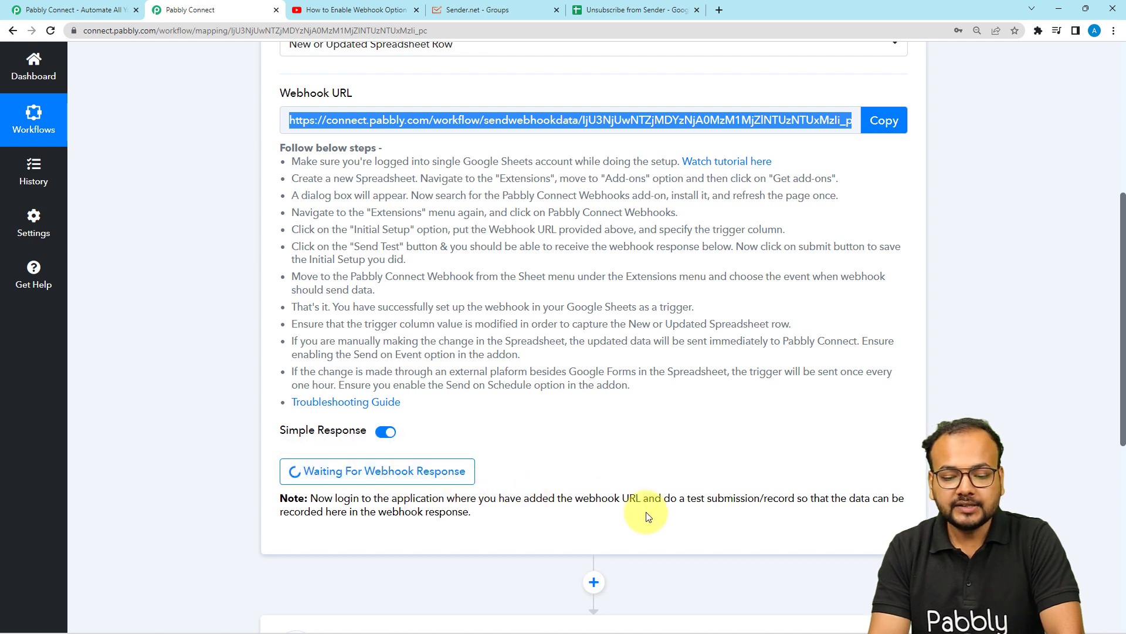
{"action": "left_click_drag", "start_coordinate": [687, 495], "coordinate": [755, 497]}
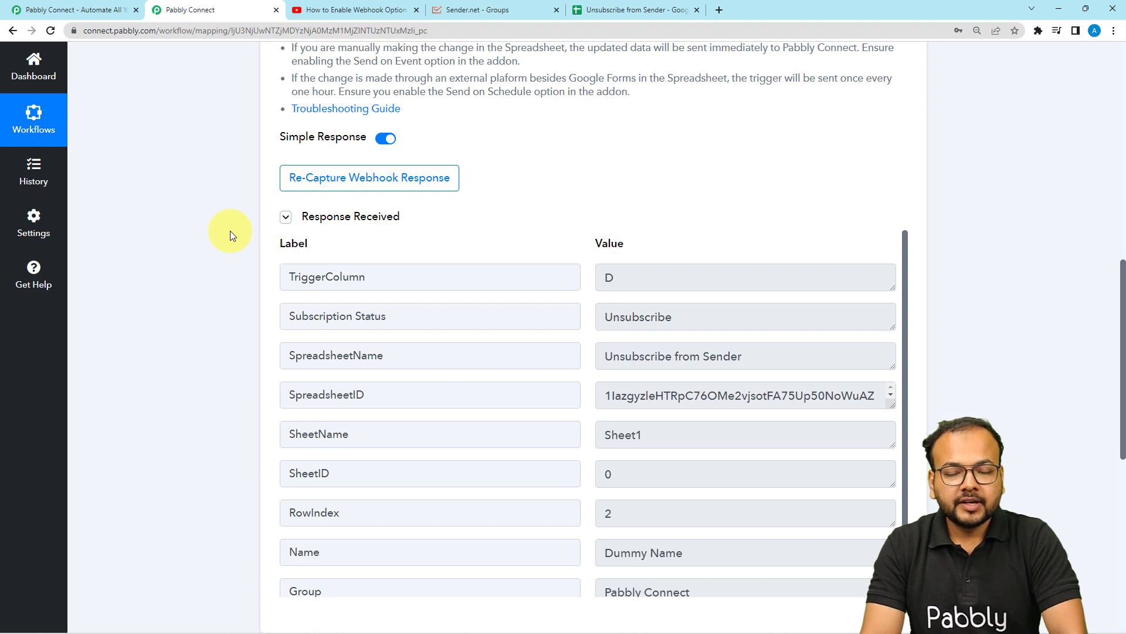
{"action": "scroll", "coordinate": [230, 231], "scroll_direction": "down", "scroll_amount": 2}
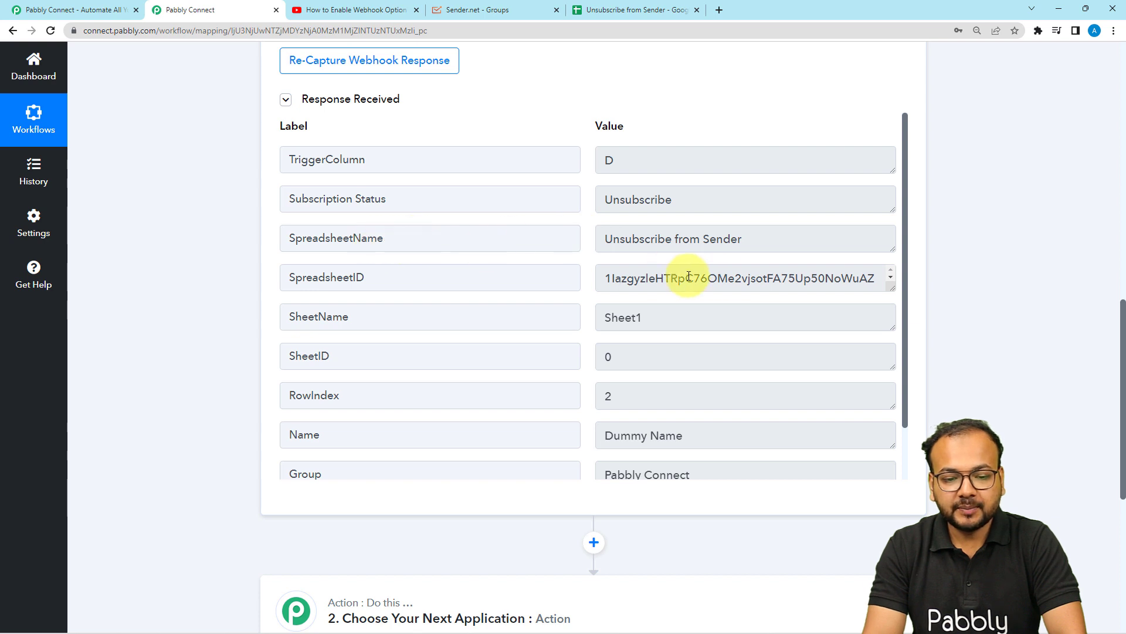
Compare the captured webhook response values with the spreadsheet's first data row
{"action": "left_click_drag", "start_coordinate": [752, 243], "coordinate": [601, 241]}
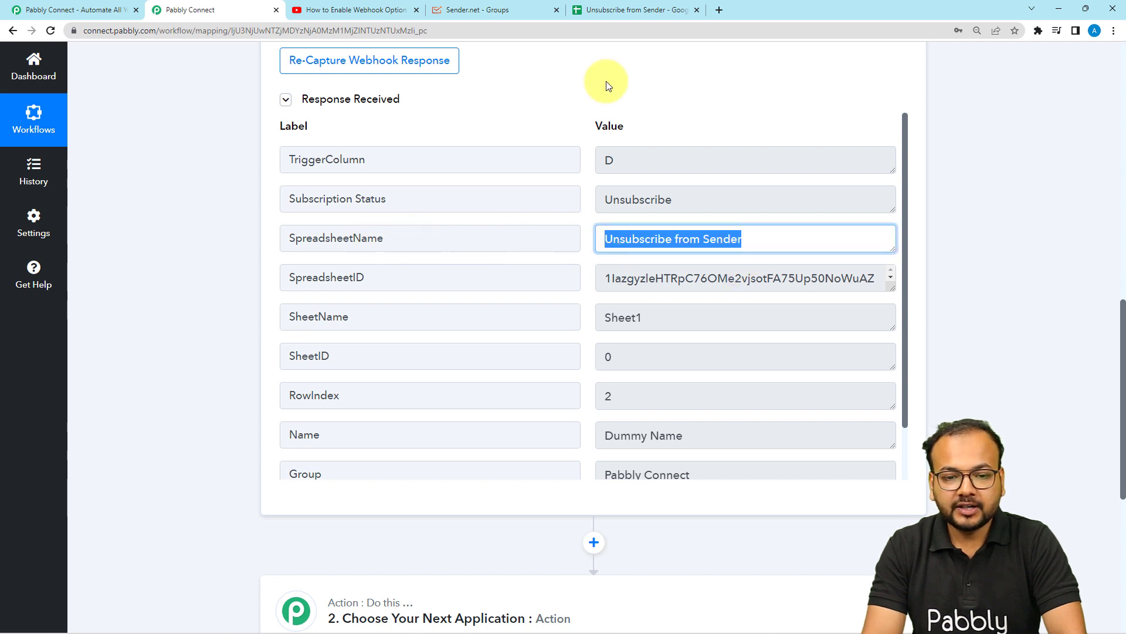
{"action": "left_click", "coordinate": [610, 10]}
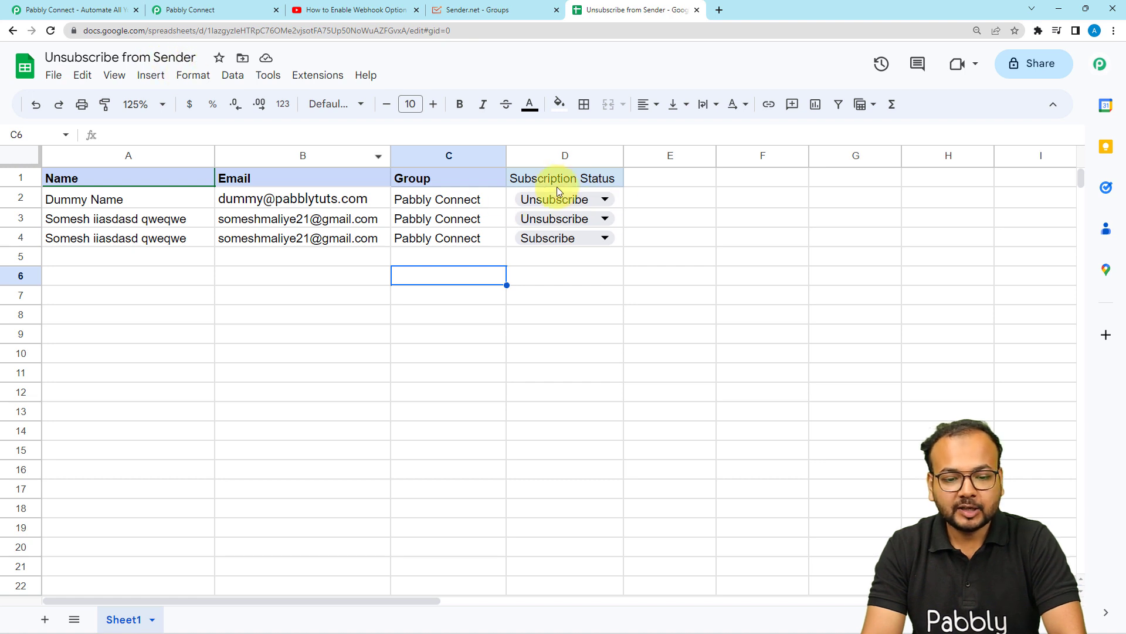
{"action": "left_click", "coordinate": [182, 9]}
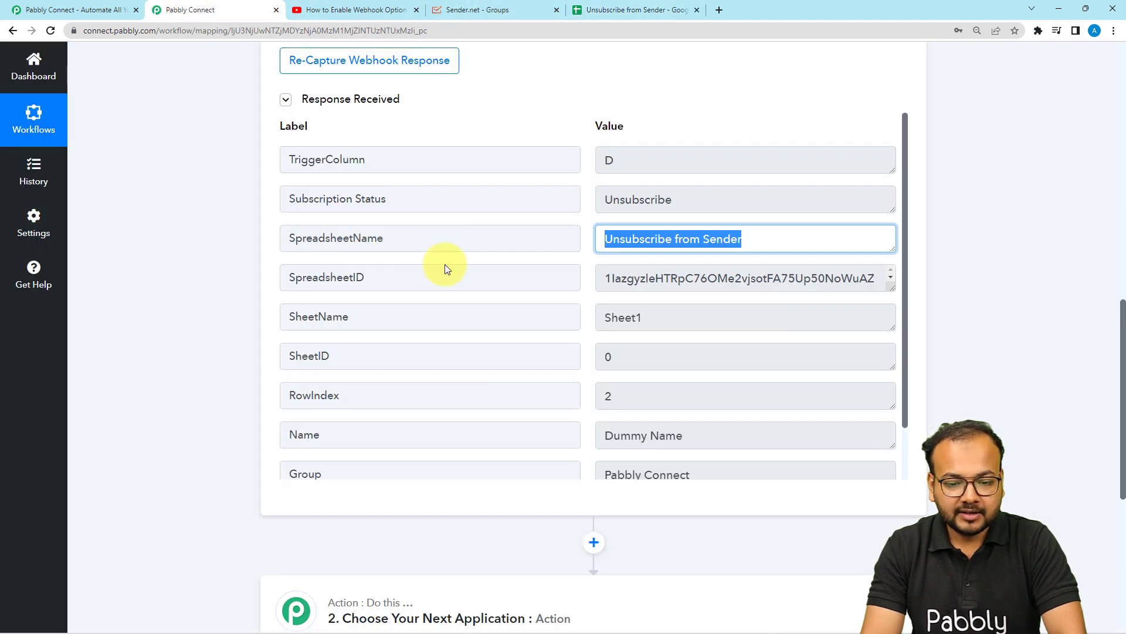
{"action": "scroll", "coordinate": [509, 310], "scroll_direction": "down", "scroll_amount": 2}
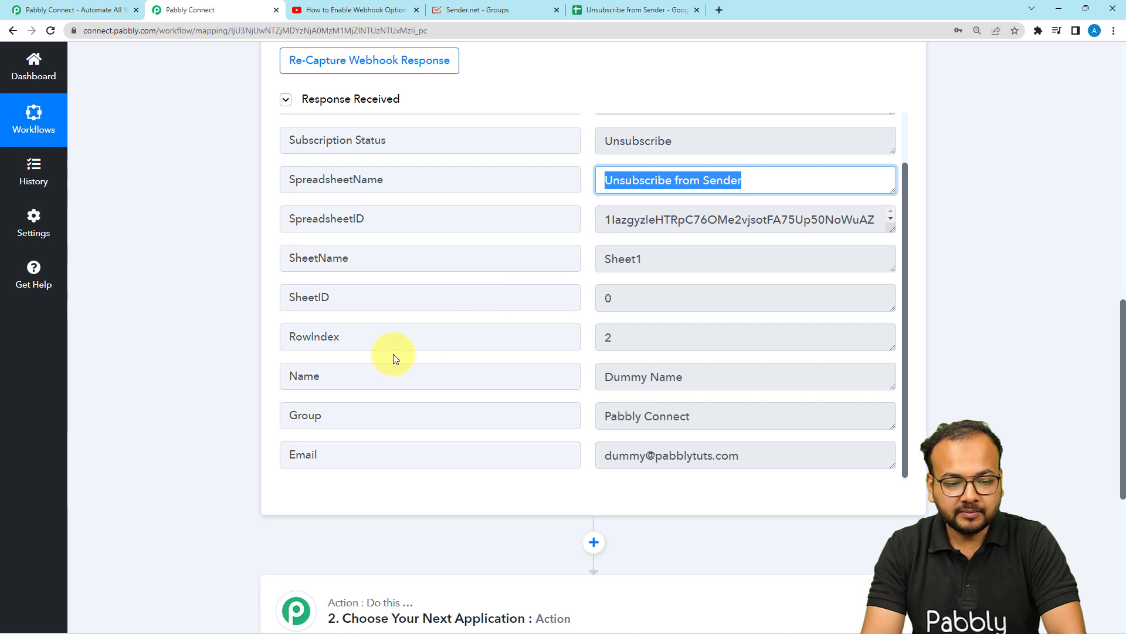
{"action": "double_click", "coordinate": [621, 338]}
{"action": "left_click", "coordinate": [597, 9]}
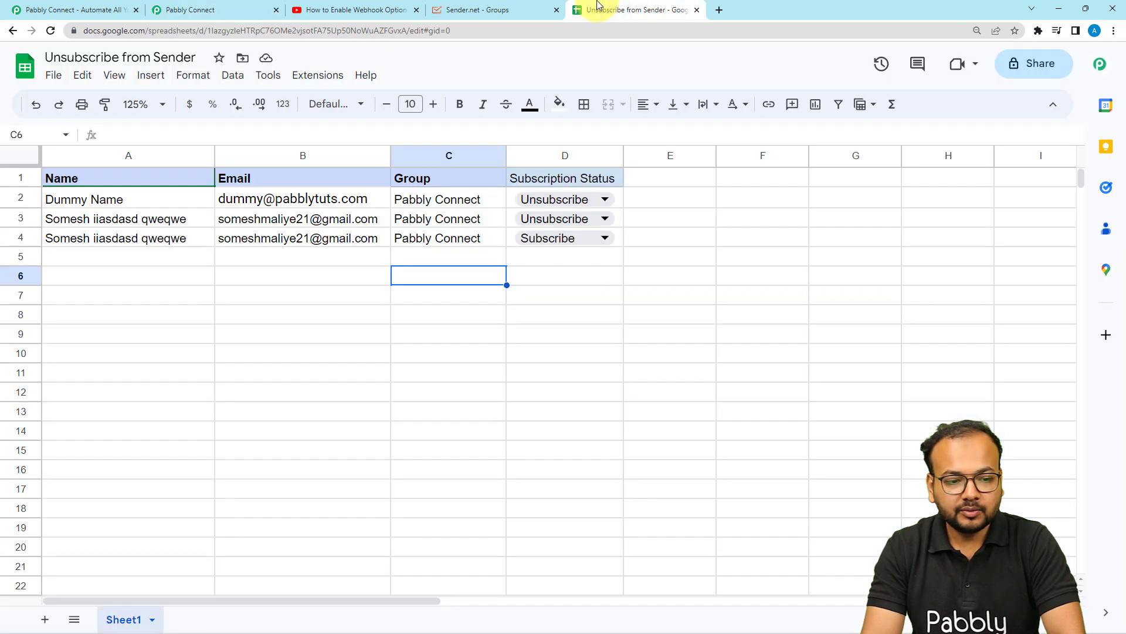
{"action": "left_click", "coordinate": [176, 9]}
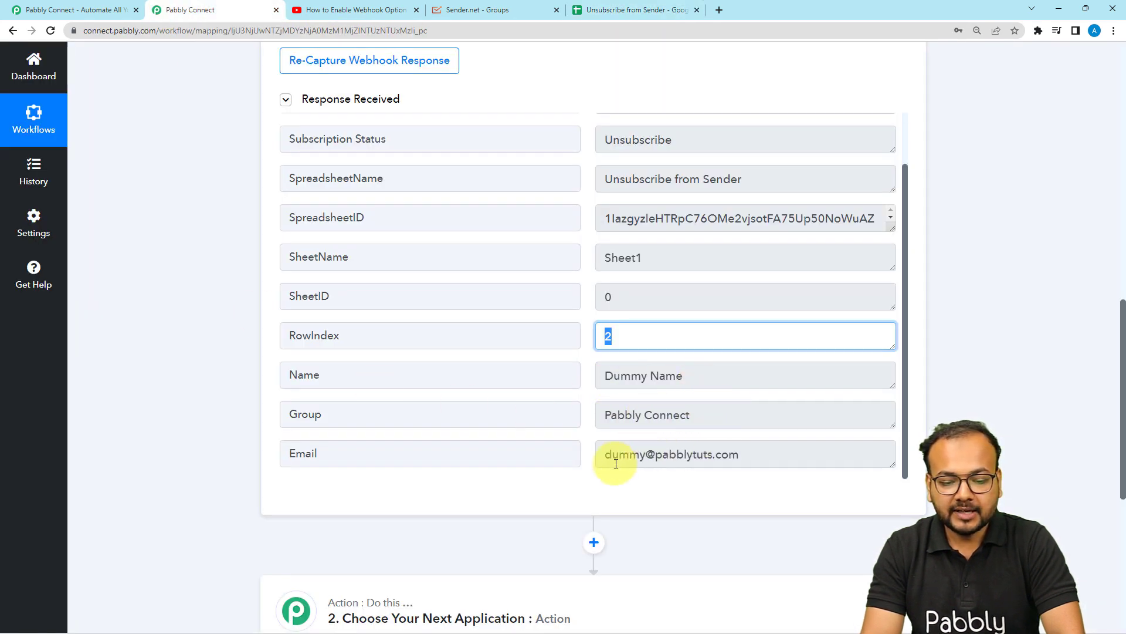
{"action": "left_click", "coordinate": [727, 459]}
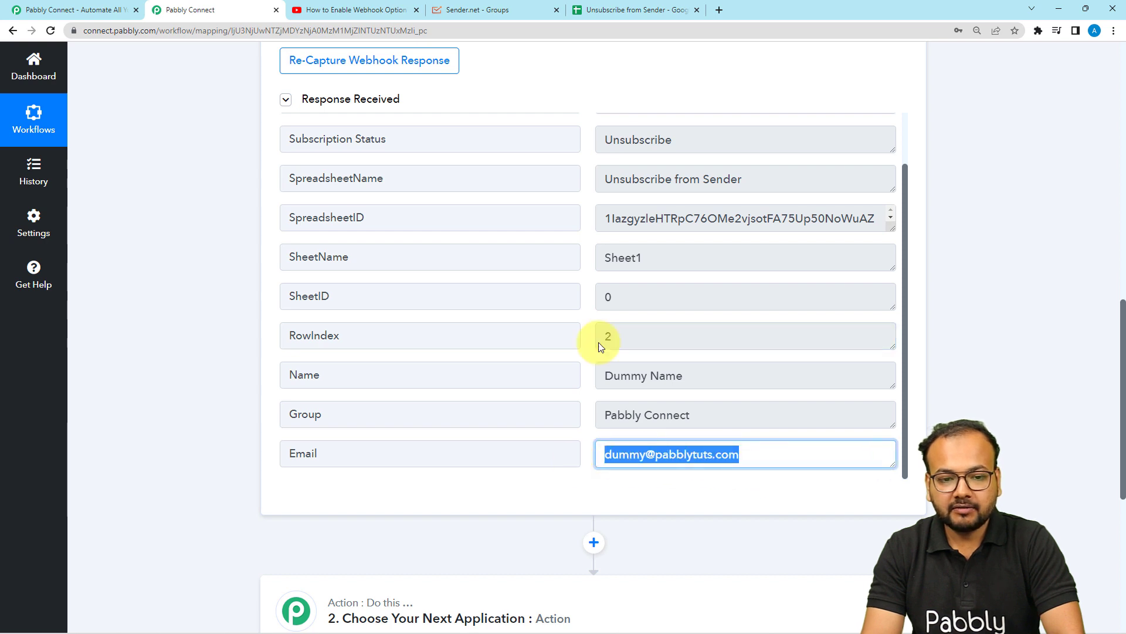
{"action": "left_click", "coordinate": [646, 9]}
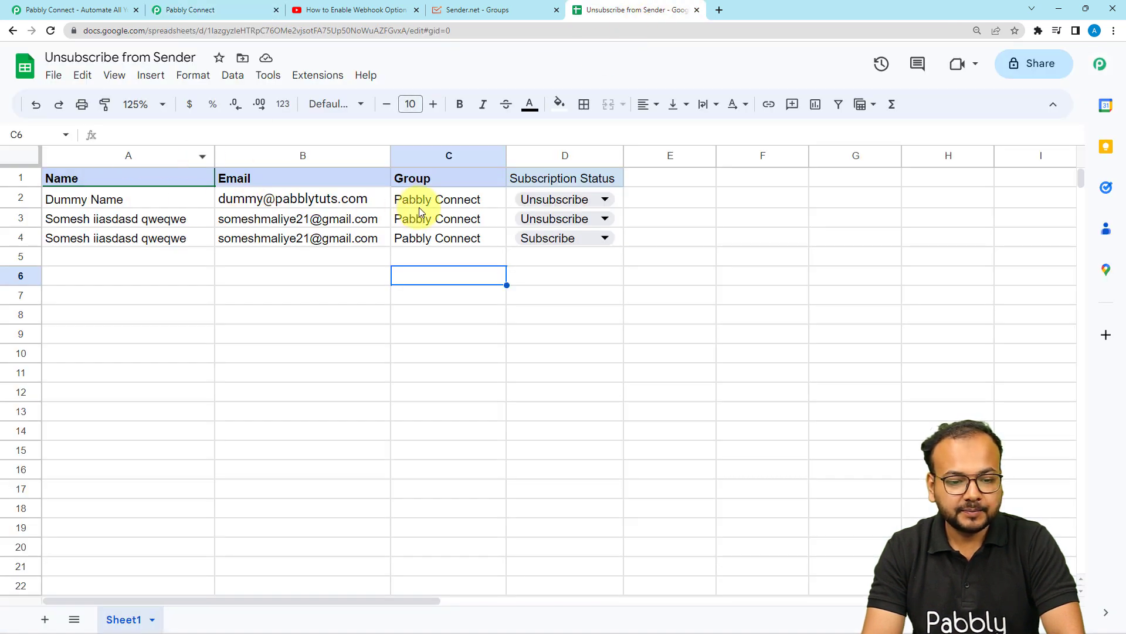
Choose Sender as the application for the workflow's action step
{"action": "left_click", "coordinate": [168, 10]}
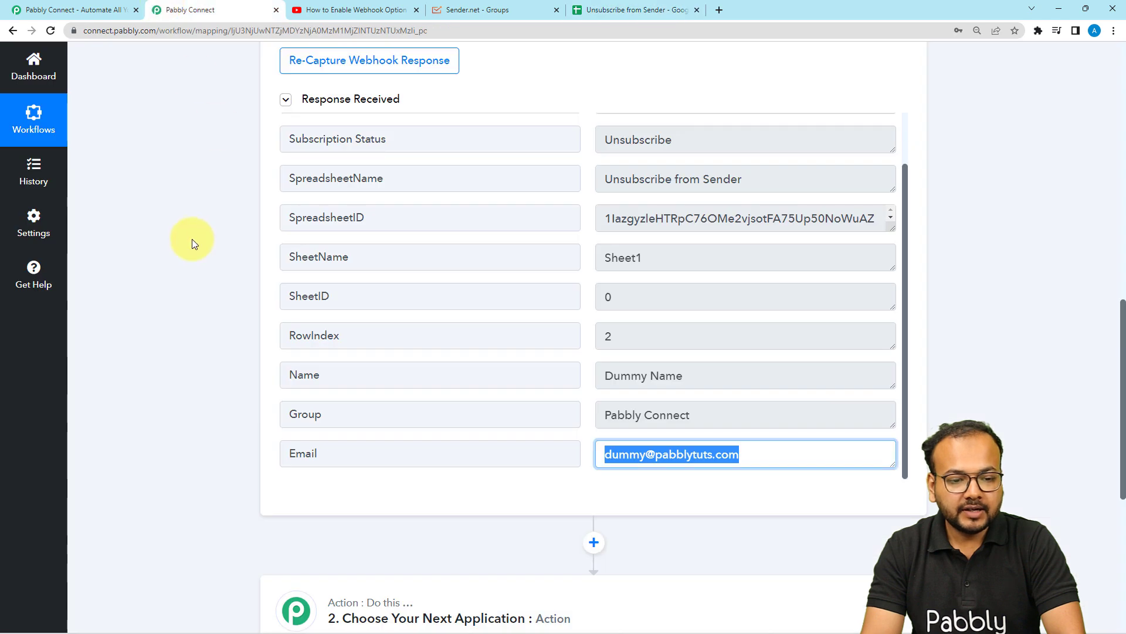
{"action": "scroll", "coordinate": [192, 243], "scroll_direction": "down", "scroll_amount": 4}
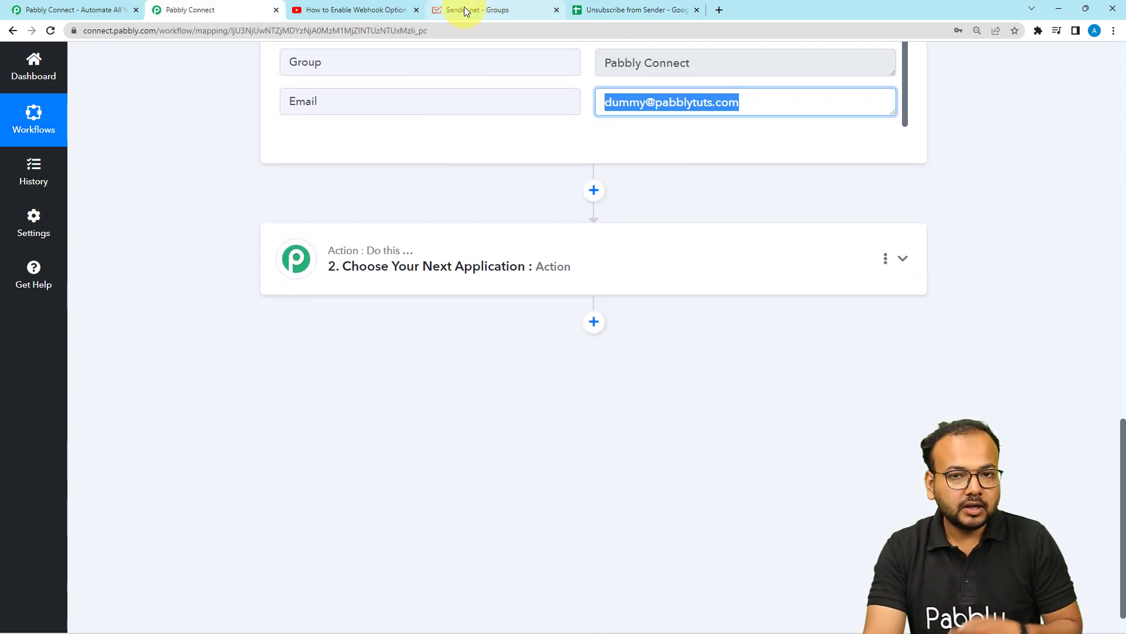
{"action": "left_click", "coordinate": [406, 245]}
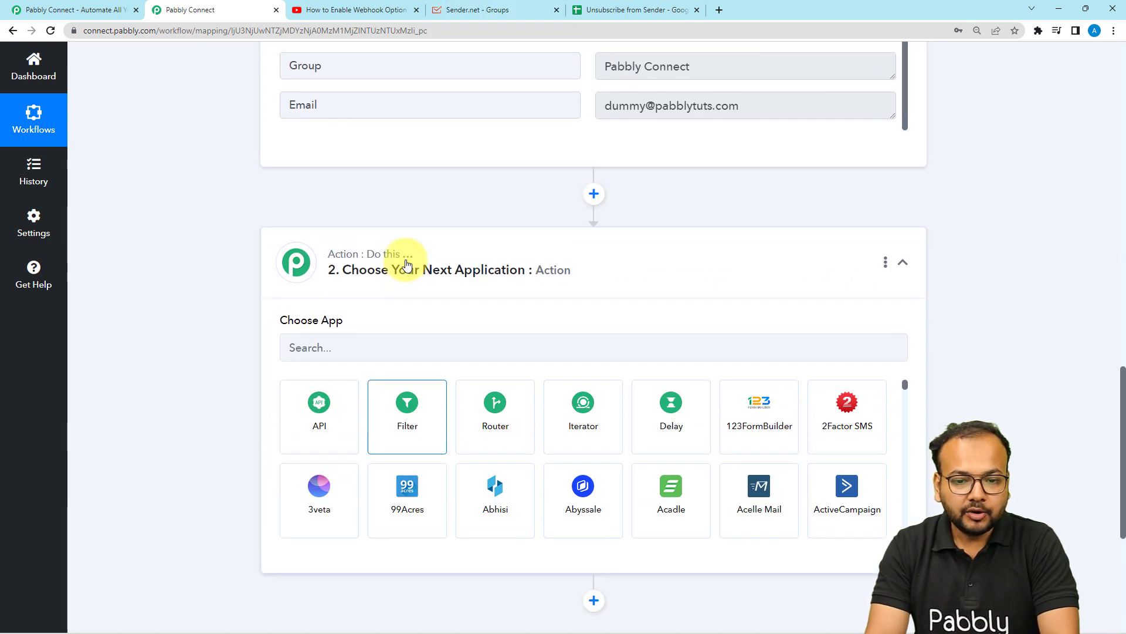
{"action": "scroll", "coordinate": [406, 265], "scroll_direction": "up", "scroll_amount": 2}
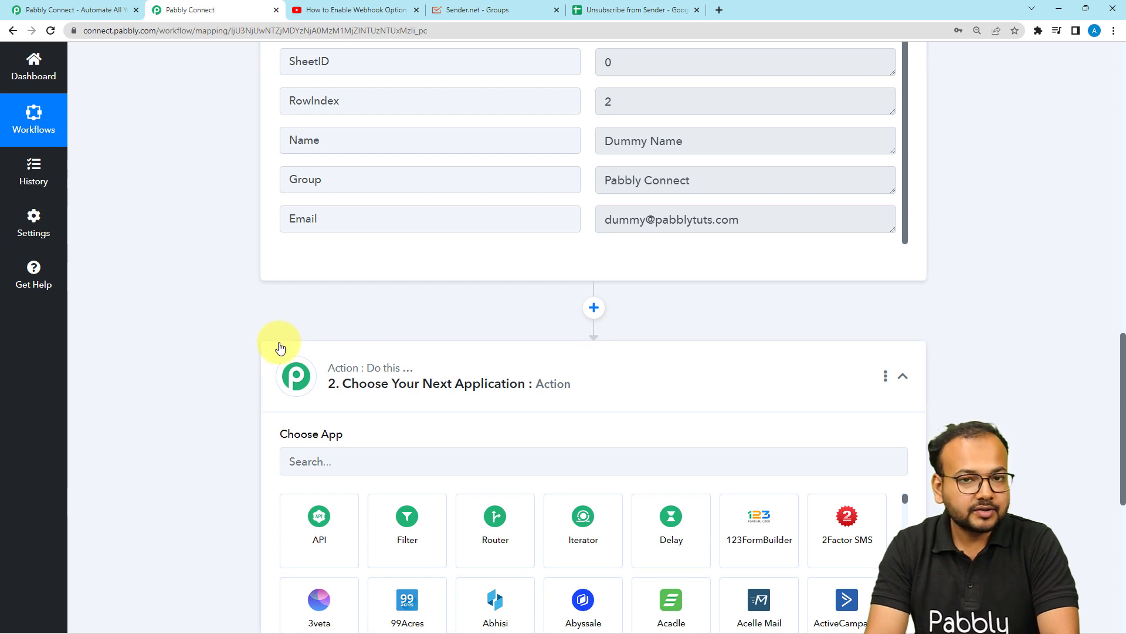
{"action": "scroll", "coordinate": [300, 394], "scroll_direction": "down", "scroll_amount": 1}
{"action": "left_click", "coordinate": [319, 412]}
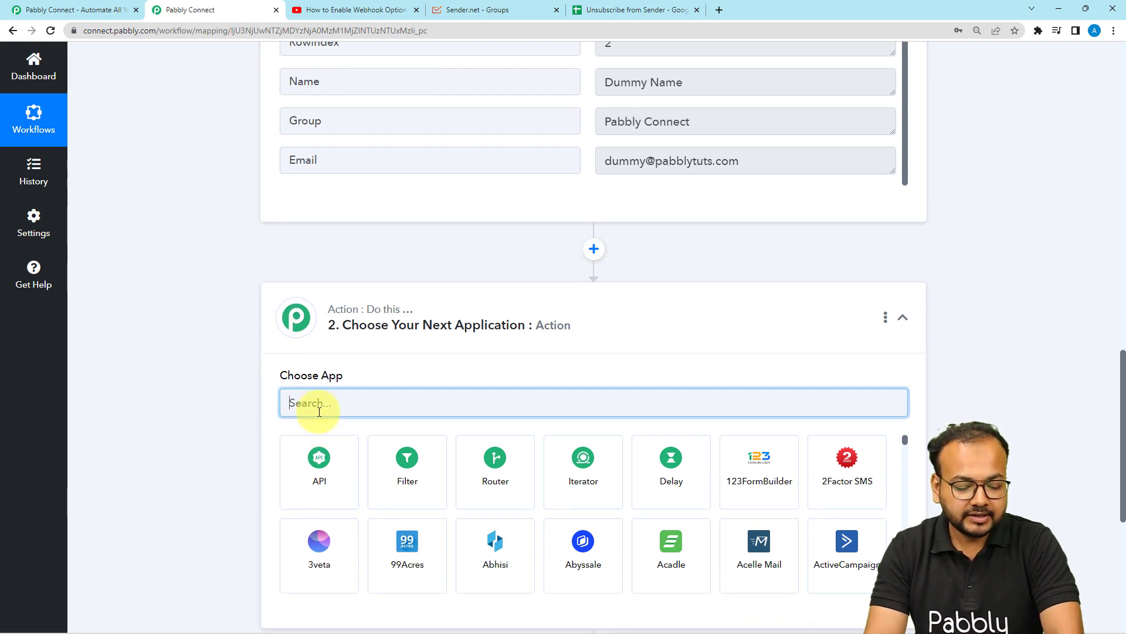
{"action": "type", "text": "sende"}
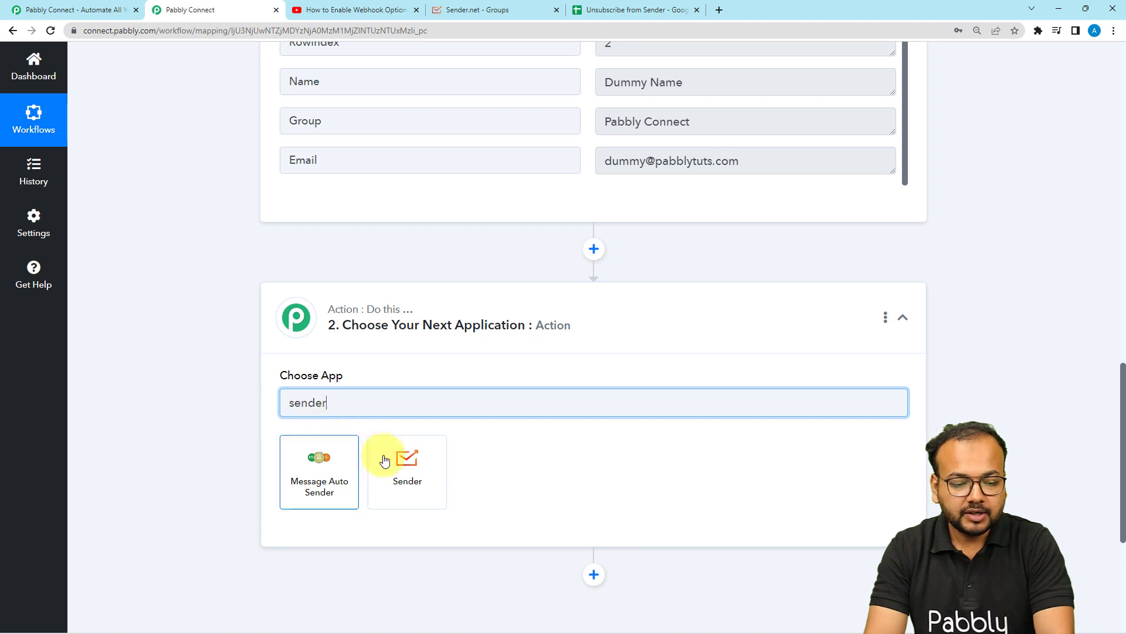
{"action": "type", "text": "r"}
{"action": "key", "text": "Return"}
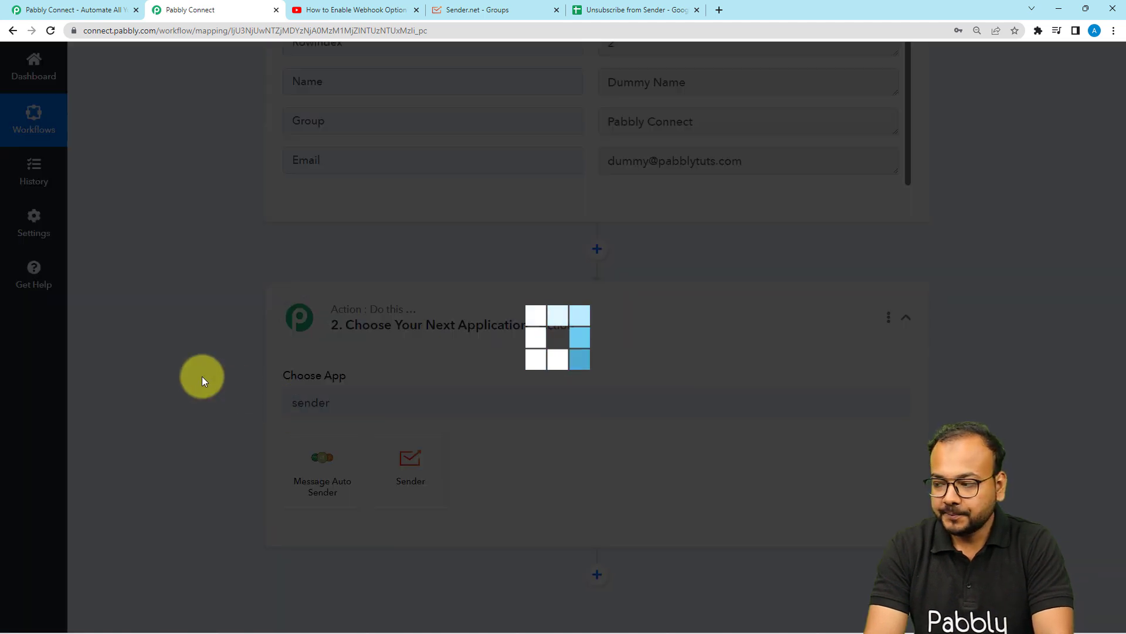
Set the Sender action event to Search Subscriber
{"action": "scroll", "coordinate": [202, 382], "scroll_direction": "down", "scroll_amount": 2}
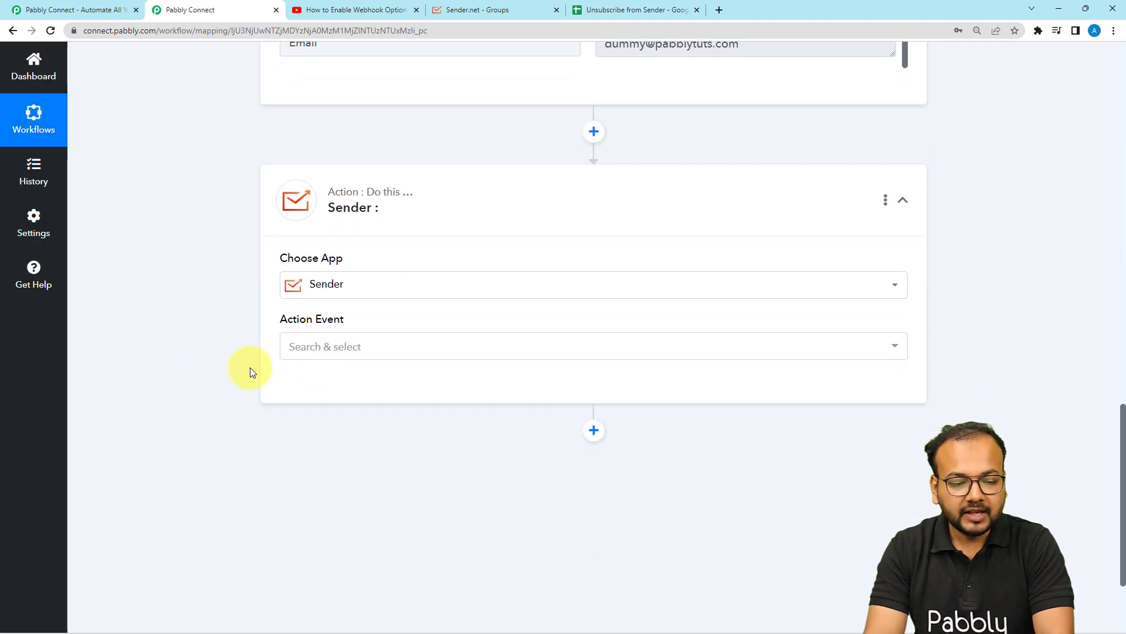
{"action": "left_click", "coordinate": [316, 359]}
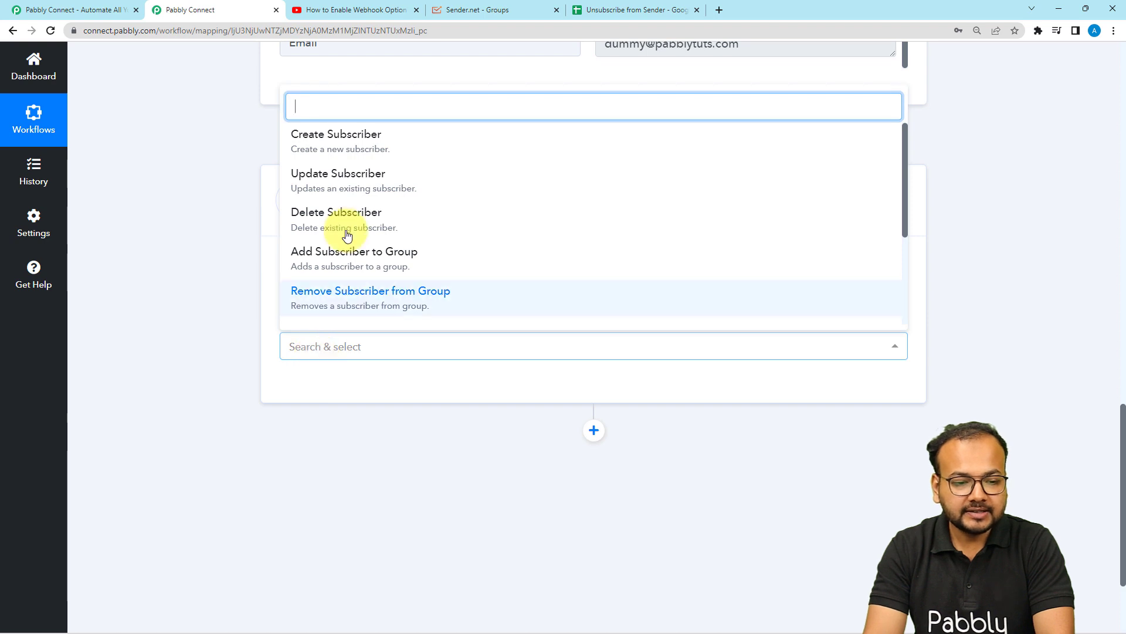
{"action": "scroll", "coordinate": [351, 201], "scroll_direction": "down", "scroll_amount": 3}
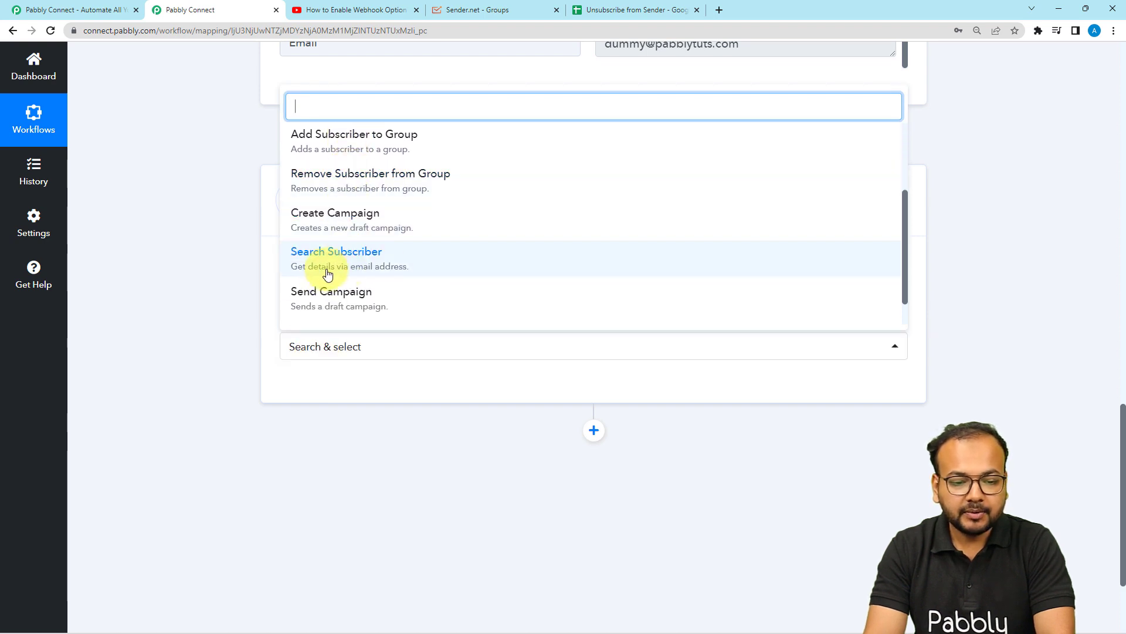
{"action": "left_click", "coordinate": [326, 266]}
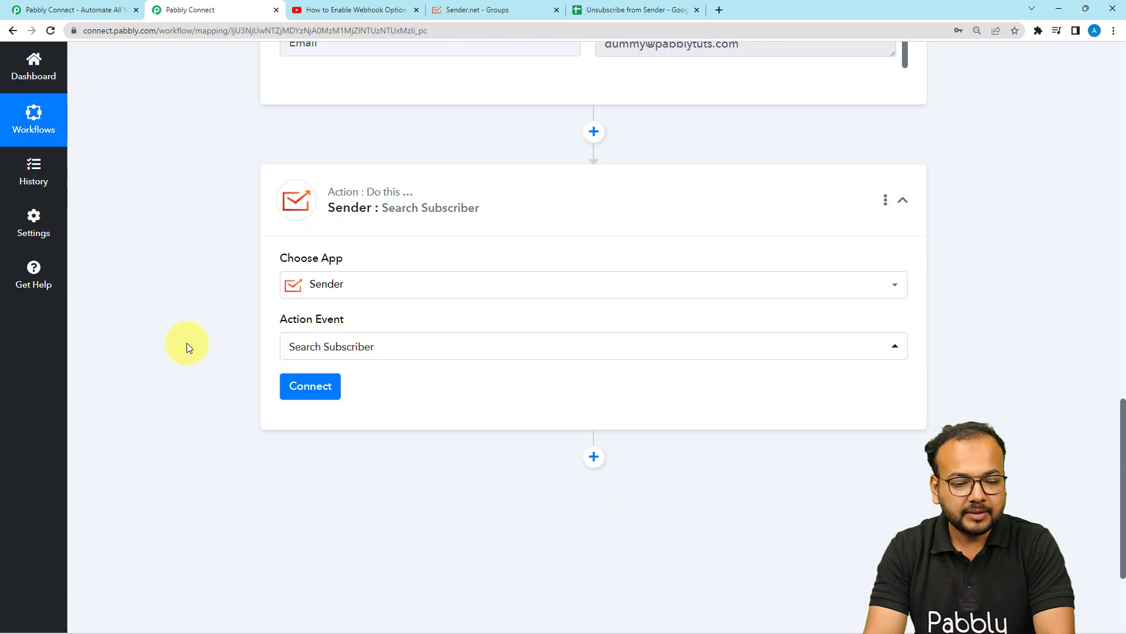
Start connecting Sender and choose to add a new connection
{"action": "scroll", "coordinate": [186, 343], "scroll_direction": "down", "scroll_amount": 2}
{"action": "left_click", "coordinate": [303, 278]}
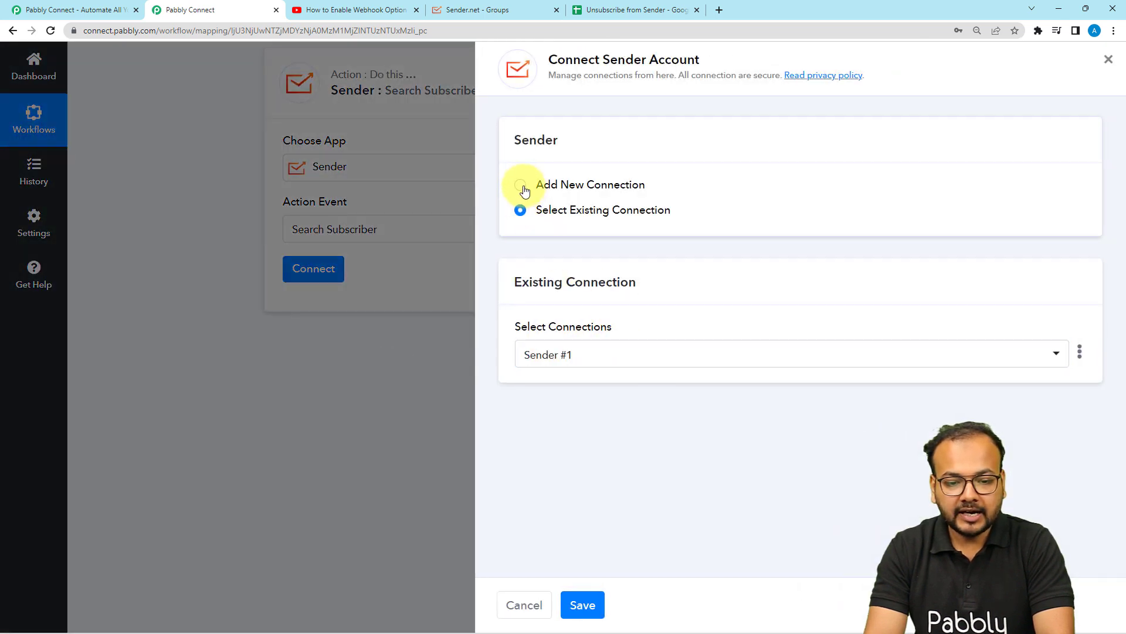
{"action": "left_click", "coordinate": [521, 186]}
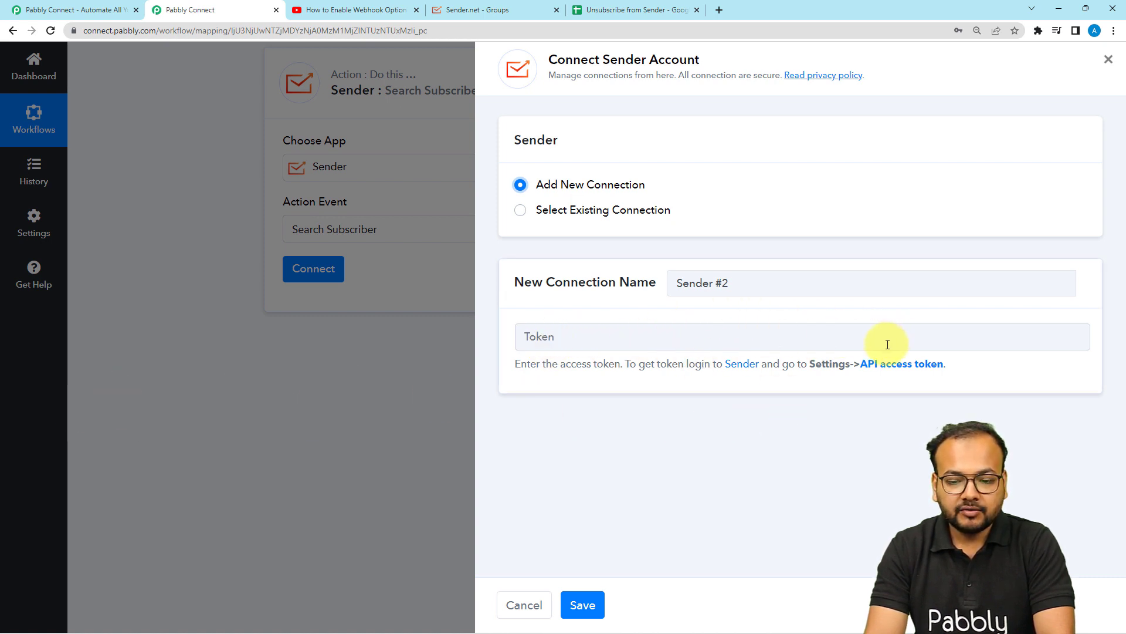
Copy the API access token from the Sender account settings
{"action": "left_click", "coordinate": [534, 7]}
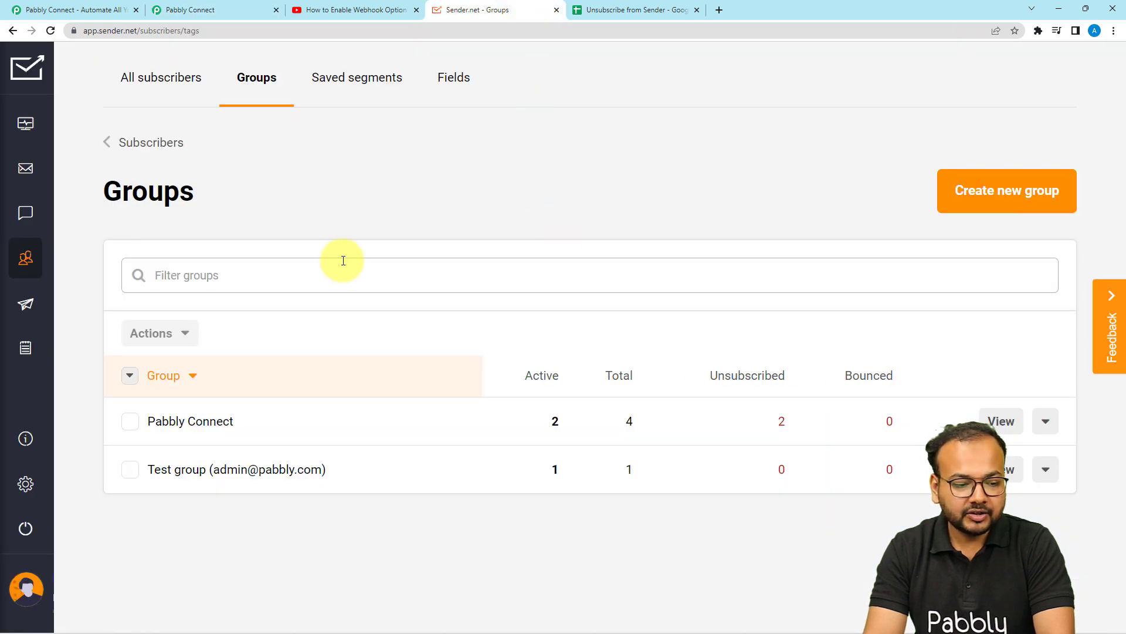
{"action": "mouse_move", "coordinate": [12, 460]}
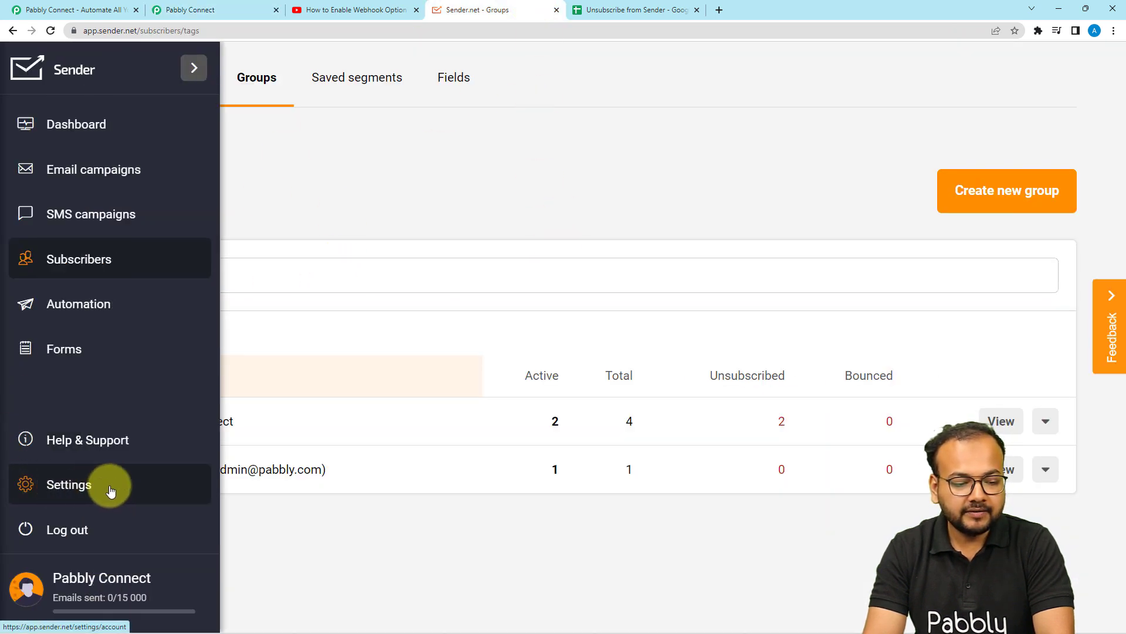
{"action": "left_click", "coordinate": [69, 485]}
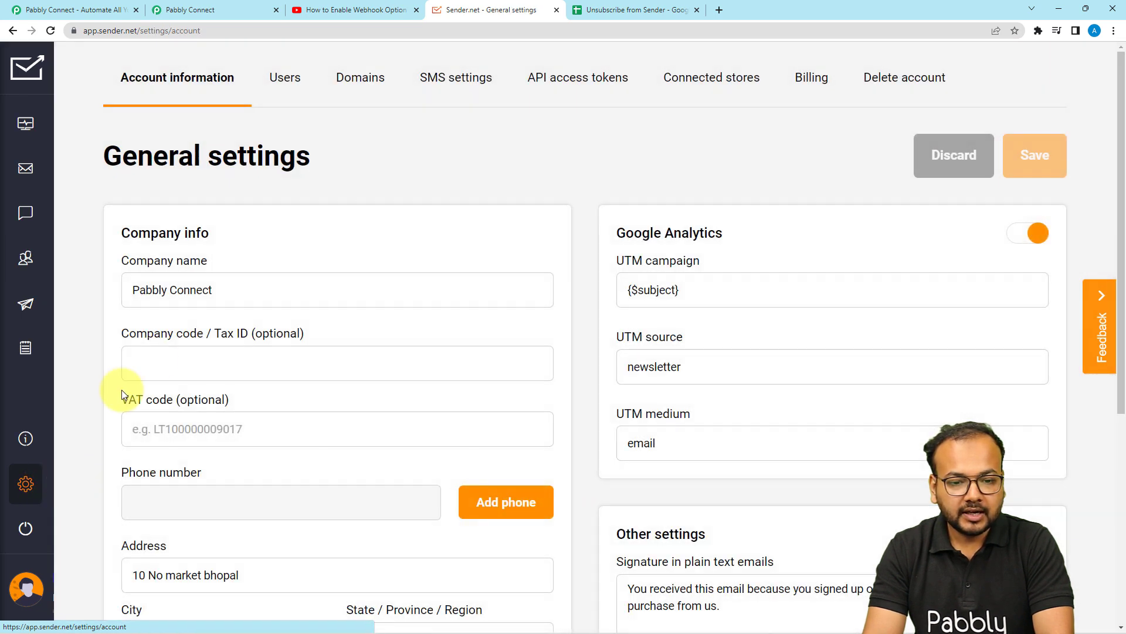
{"action": "left_click", "coordinate": [574, 88]}
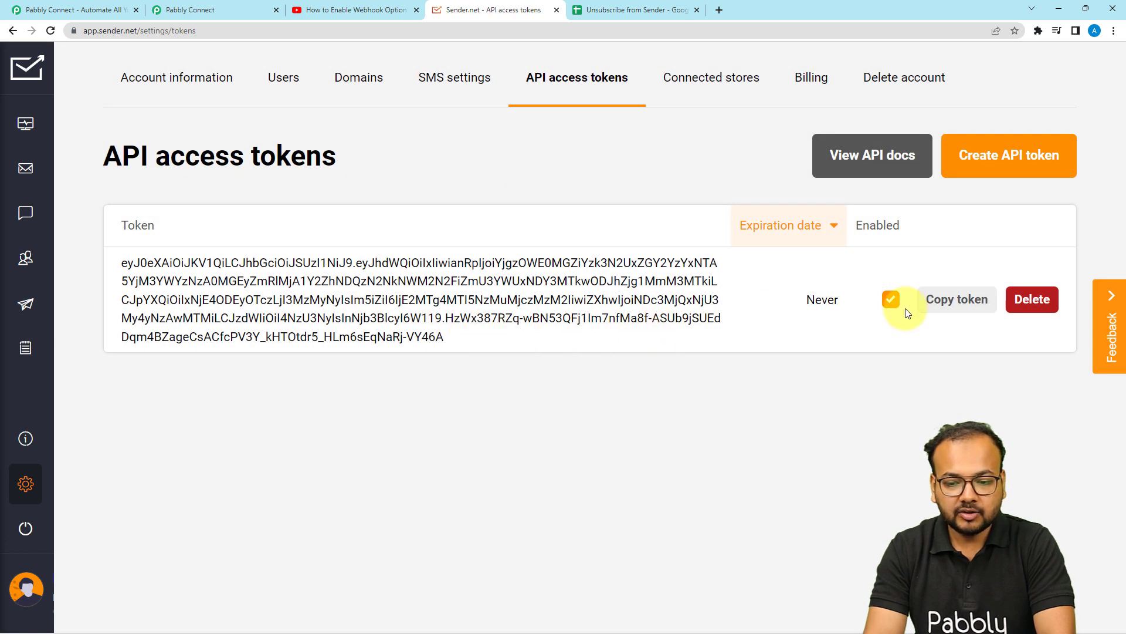
{"action": "left_click", "coordinate": [957, 301]}
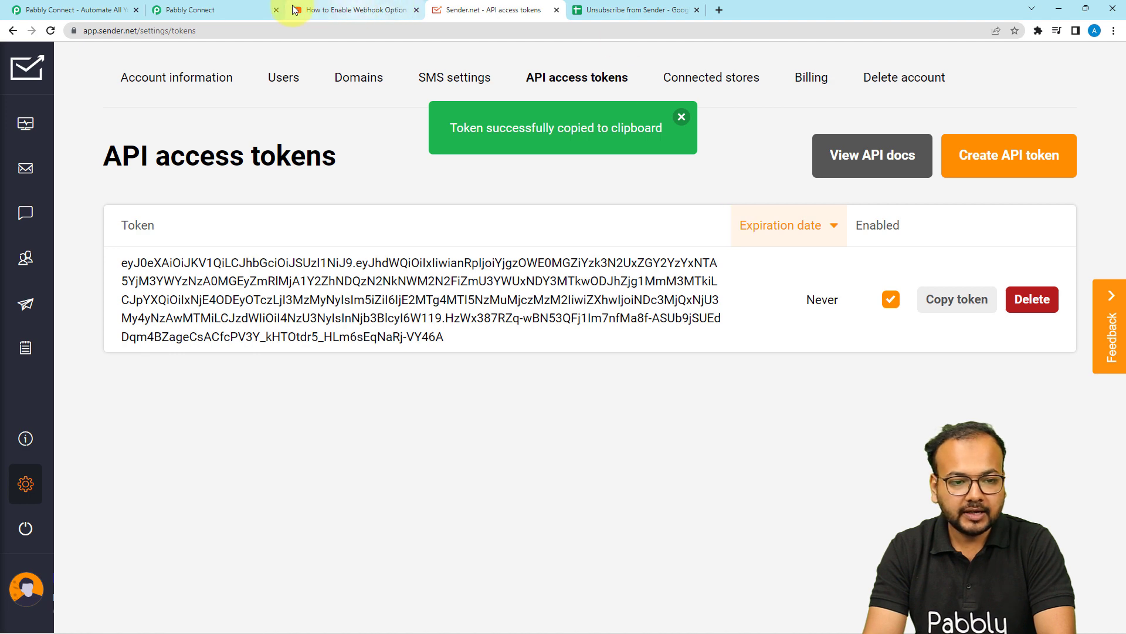
Paste the API access token into the new Sender connection and save it
{"action": "left_click", "coordinate": [200, 10]}
{"action": "right_click", "coordinate": [565, 339]}
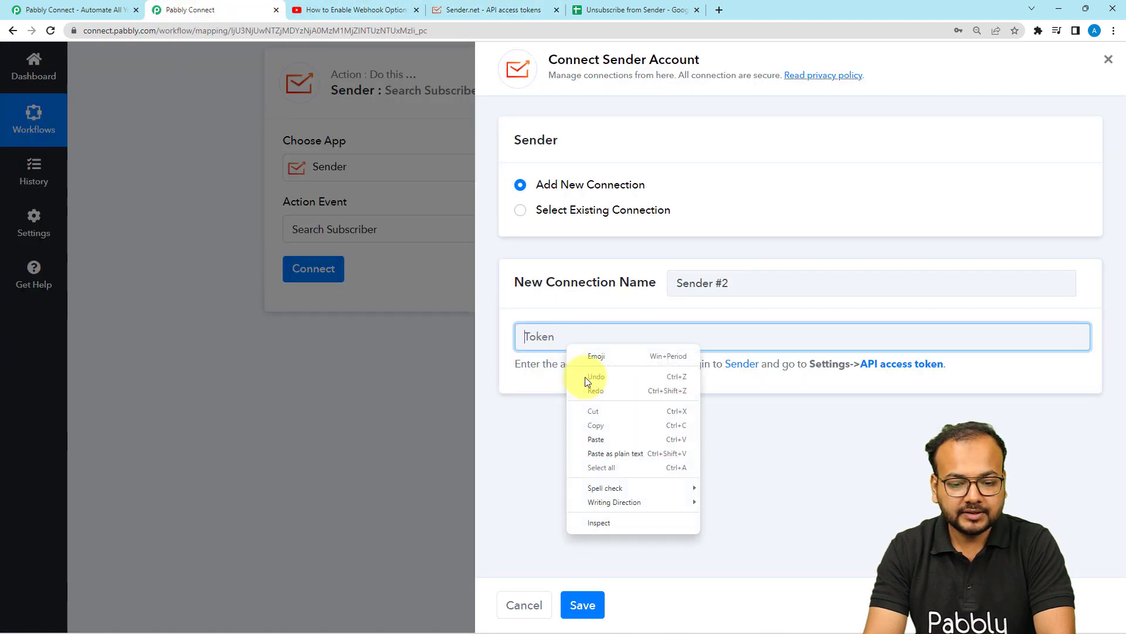
{"action": "left_click", "coordinate": [599, 441]}
{"action": "left_click", "coordinate": [583, 605]}
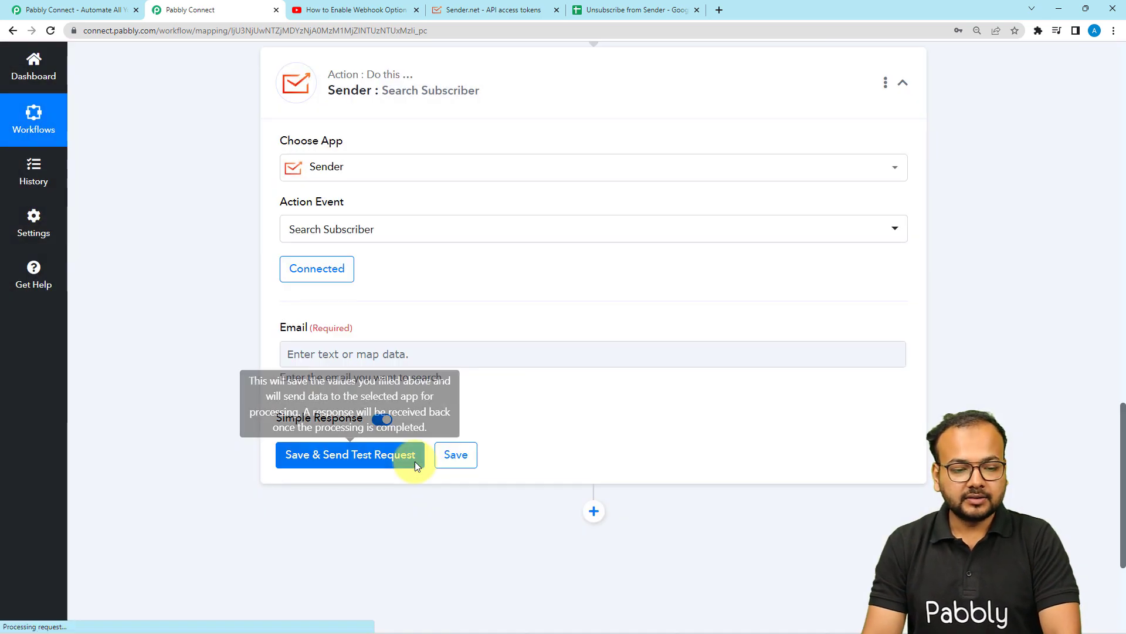
Map the Google Sheets trigger's Email value into the search's Email field
{"action": "scroll", "coordinate": [204, 304], "scroll_direction": "down", "scroll_amount": 2}
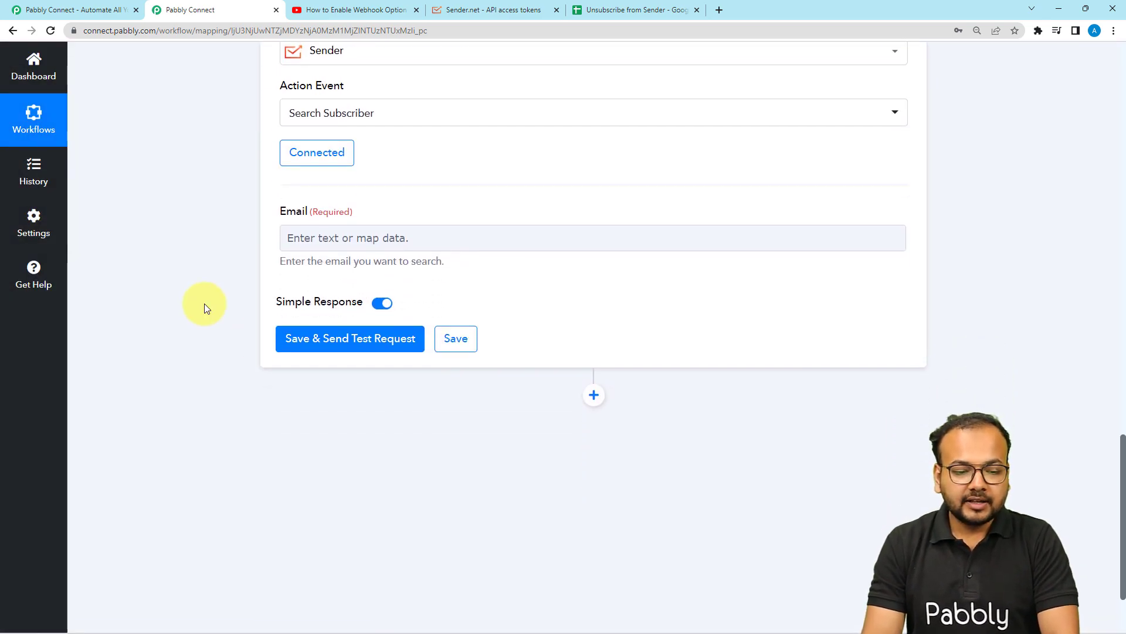
{"action": "left_click", "coordinate": [283, 244]}
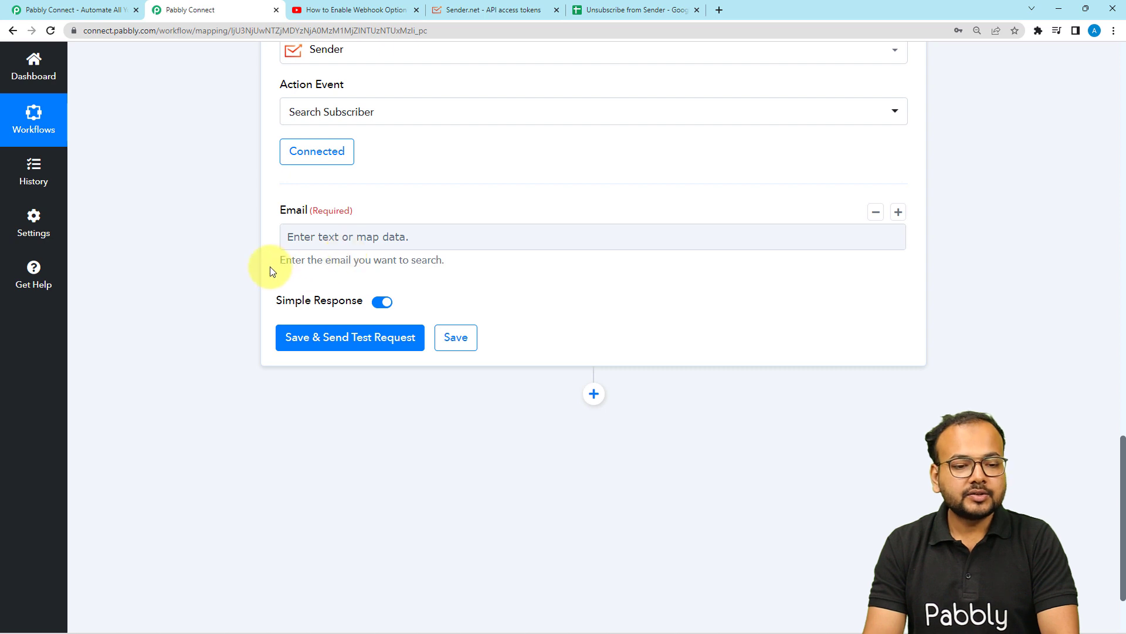
{"action": "scroll", "coordinate": [237, 280], "scroll_direction": "up", "scroll_amount": 6}
{"action": "scroll", "coordinate": [233, 286], "scroll_direction": "up", "scroll_amount": 3}
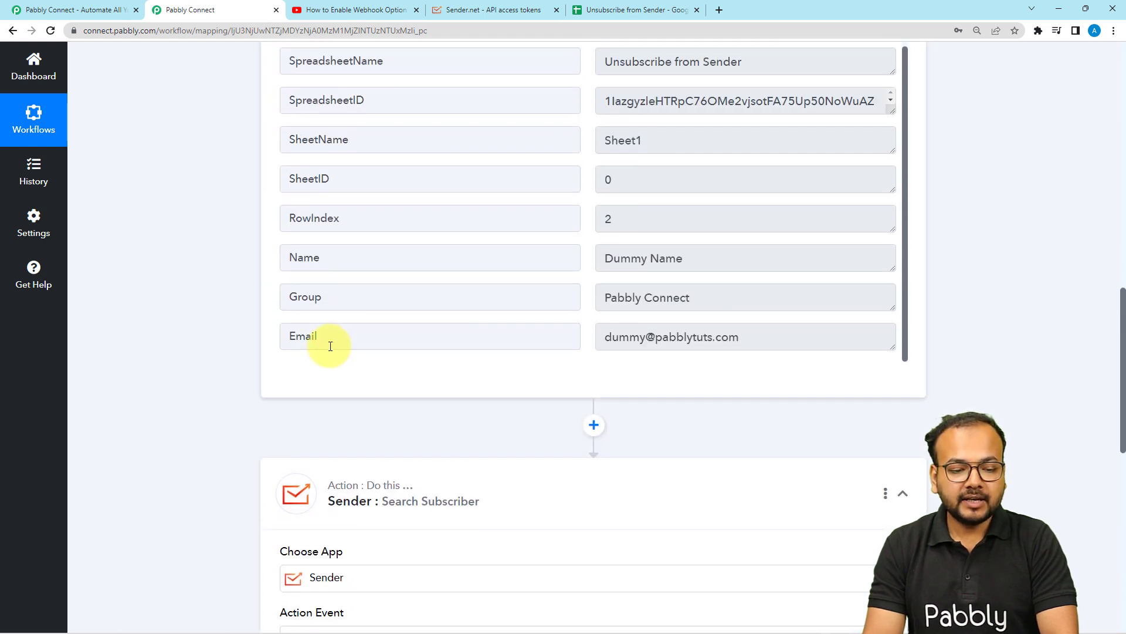
{"action": "left_click_drag", "start_coordinate": [326, 345], "coordinate": [276, 347]}
{"action": "scroll", "coordinate": [198, 302], "scroll_direction": "down", "scroll_amount": 3}
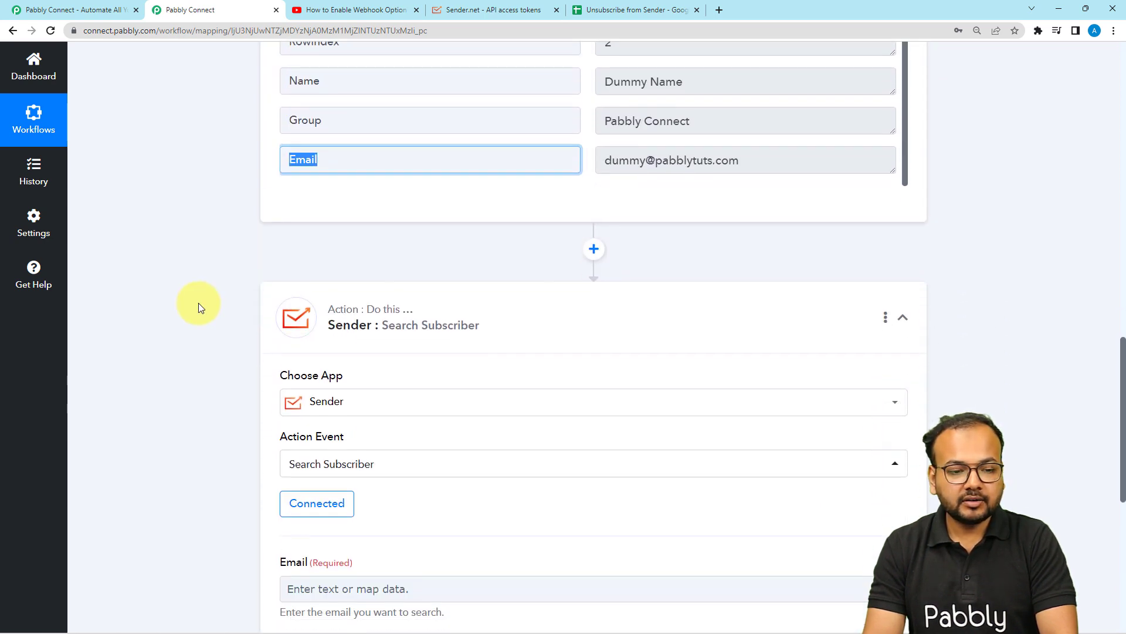
{"action": "scroll", "coordinate": [237, 214], "scroll_direction": "down", "scroll_amount": 6}
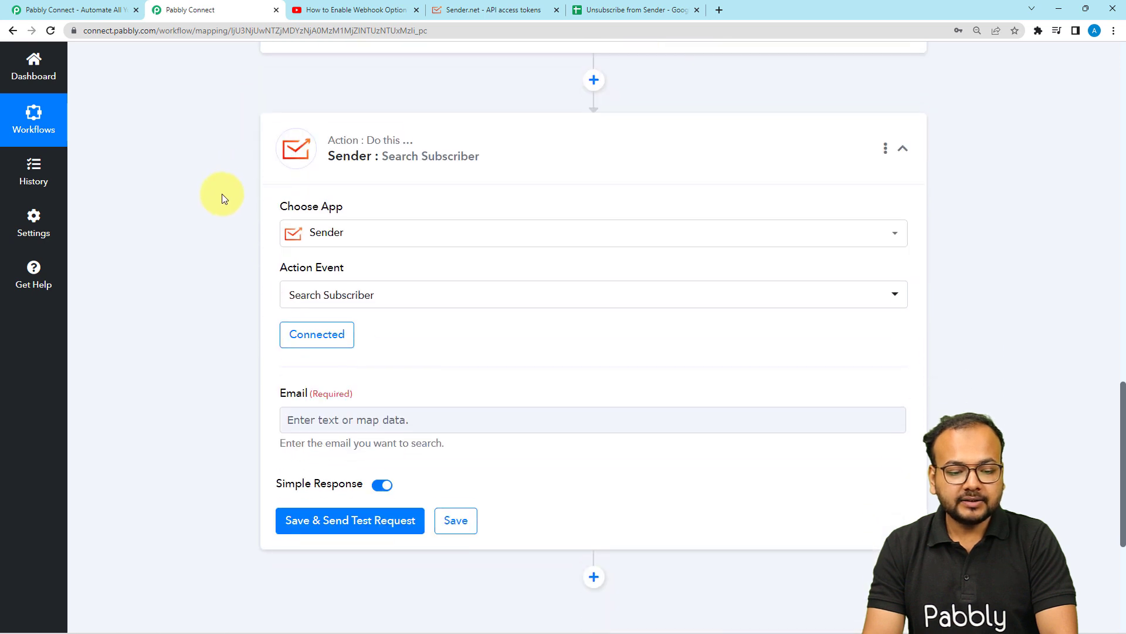
{"action": "left_click", "coordinate": [333, 239]}
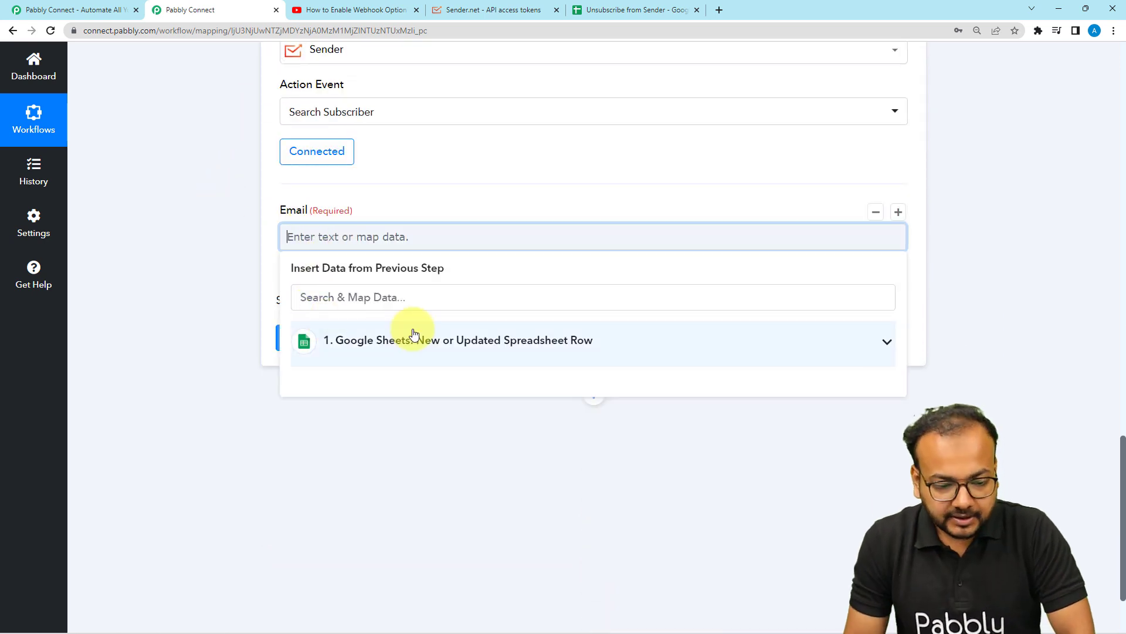
{"action": "left_click", "coordinate": [364, 351]}
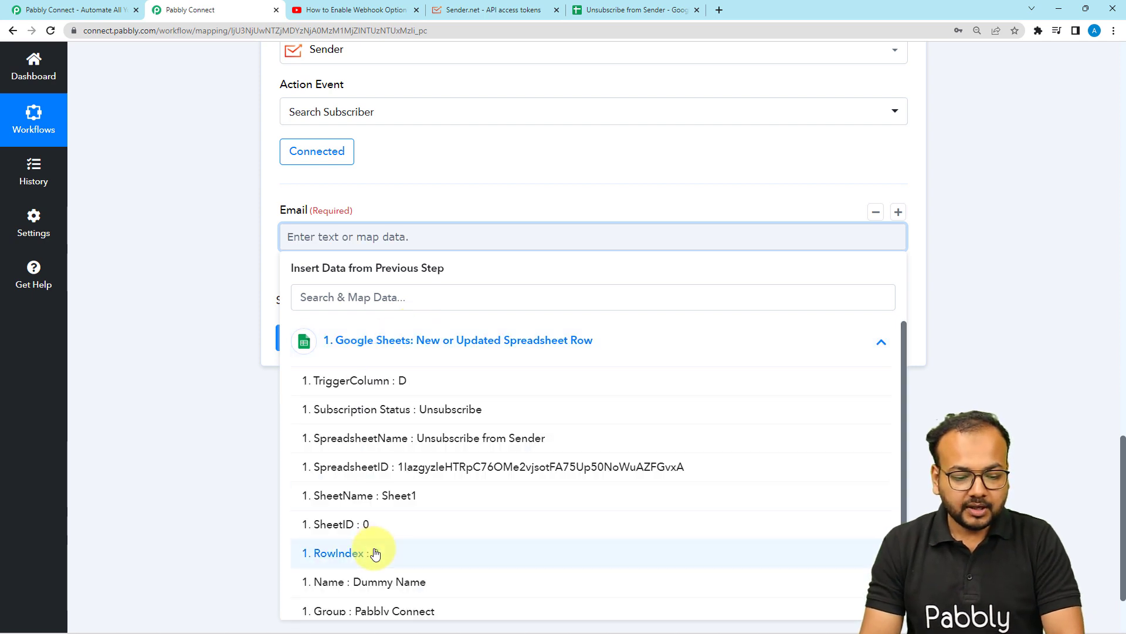
{"action": "scroll", "coordinate": [367, 560], "scroll_direction": "down", "scroll_amount": 1}
{"action": "left_click", "coordinate": [313, 598]}
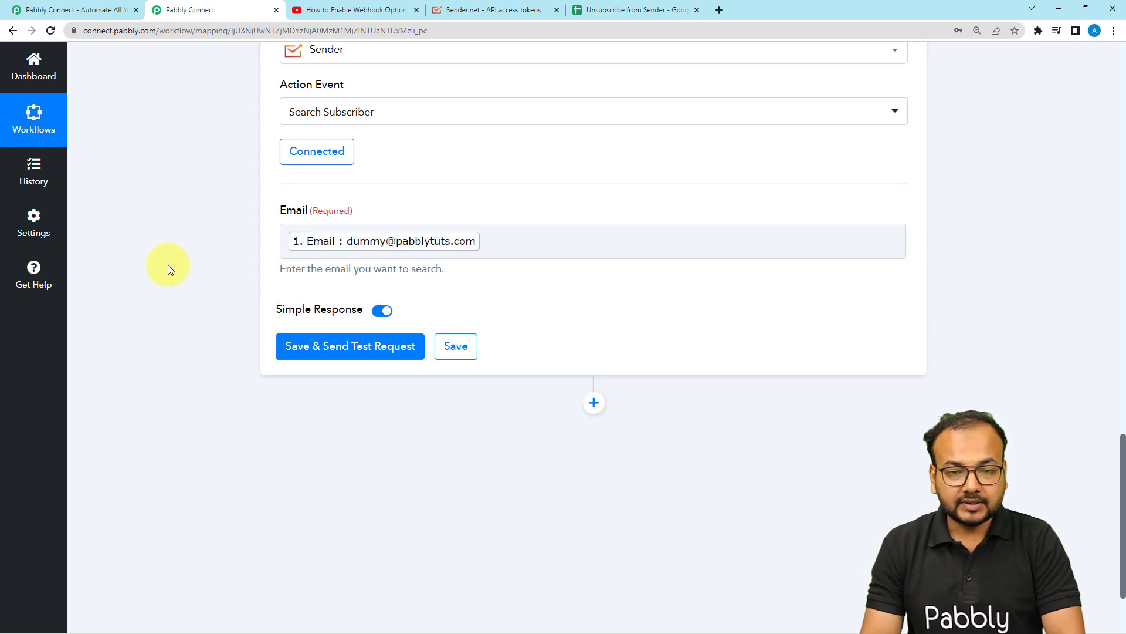
Save and send a test request, then review the returned subscriber details
{"action": "left_click", "coordinate": [287, 352]}
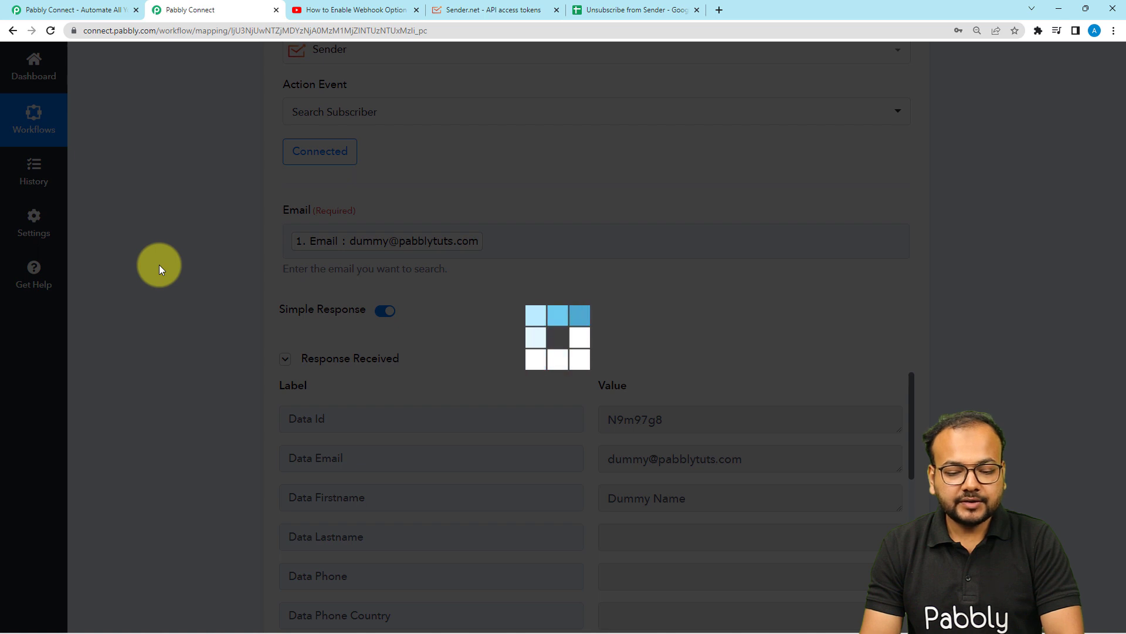
{"action": "scroll", "coordinate": [160, 265], "scroll_direction": "down", "scroll_amount": 3}
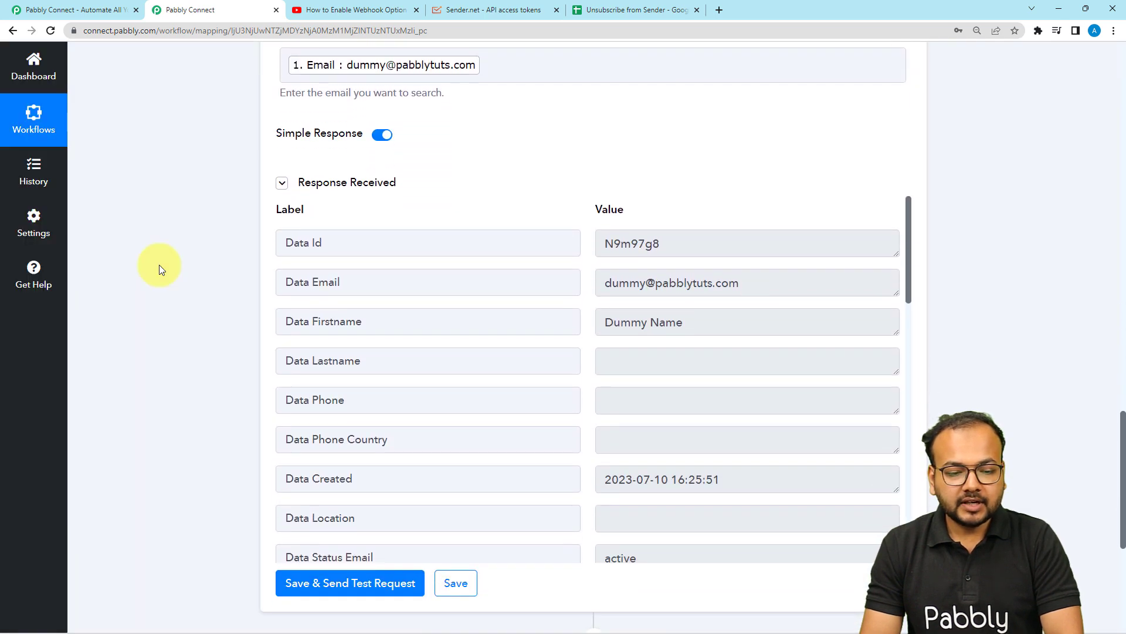
{"action": "left_click", "coordinate": [681, 252]}
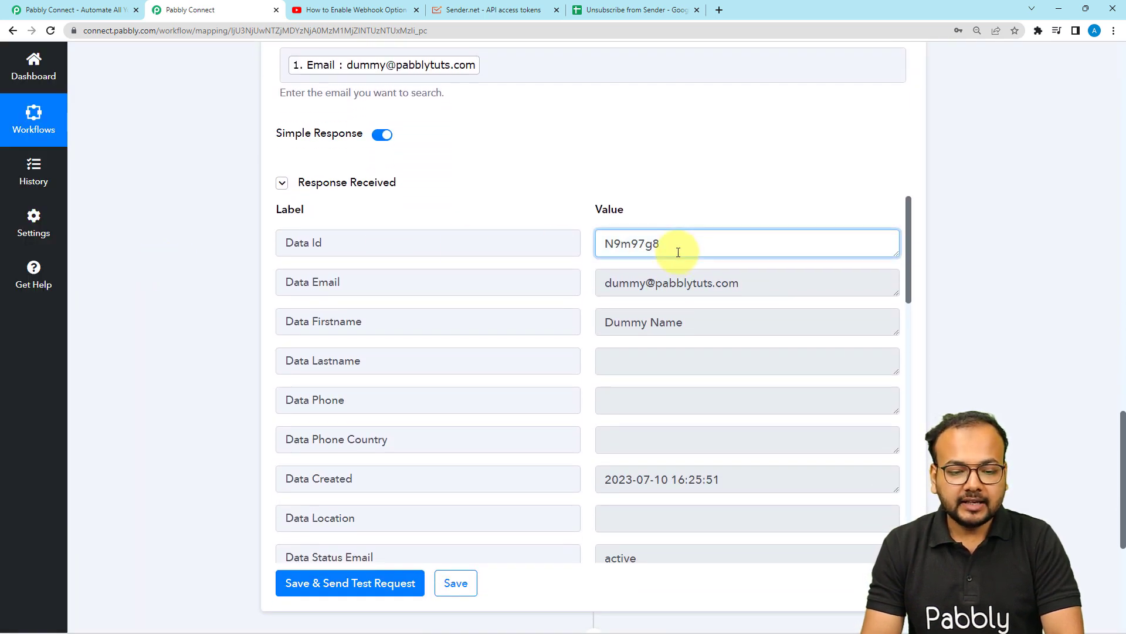
{"action": "left_click_drag", "start_coordinate": [681, 252], "coordinate": [610, 252]}
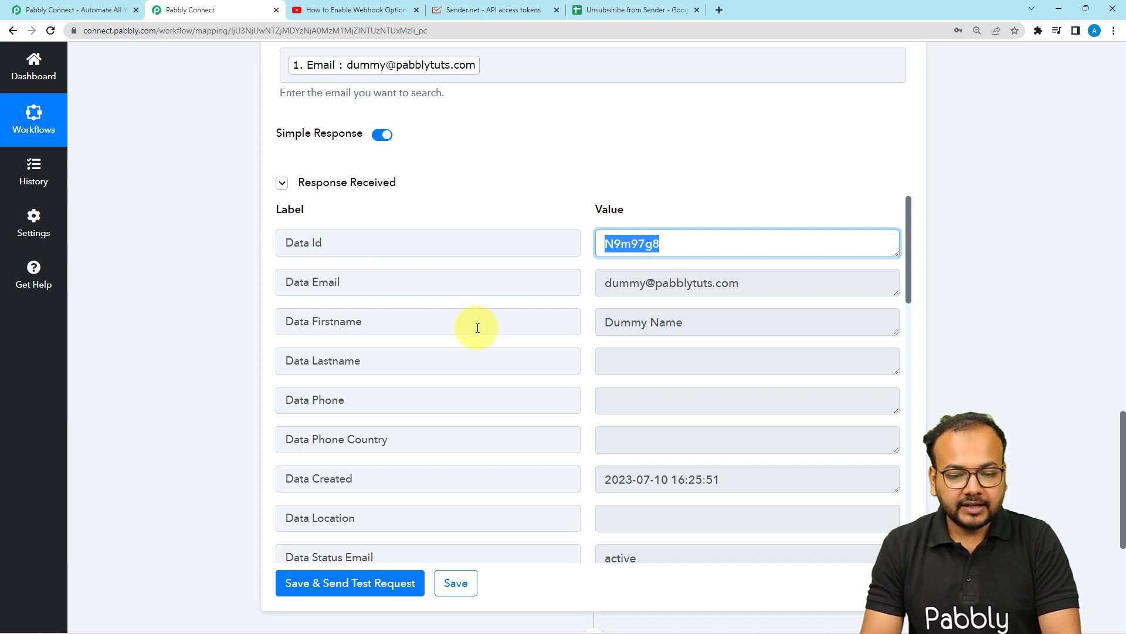
{"action": "scroll", "coordinate": [426, 348], "scroll_direction": "down", "scroll_amount": 6}
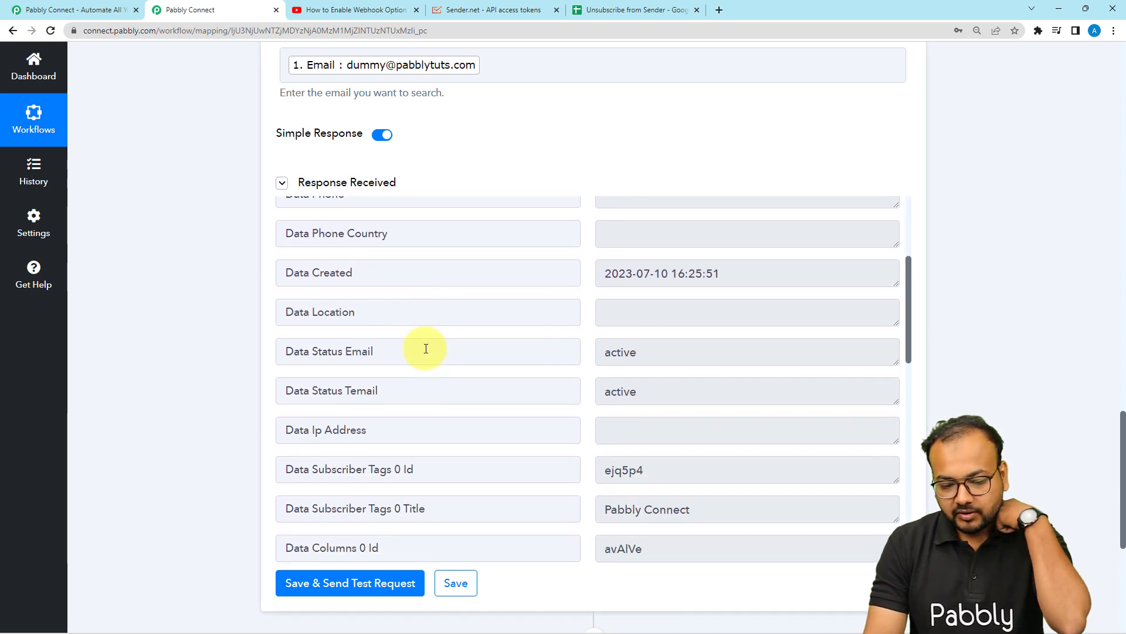
{"action": "left_click_drag", "start_coordinate": [734, 371], "coordinate": [593, 378]}
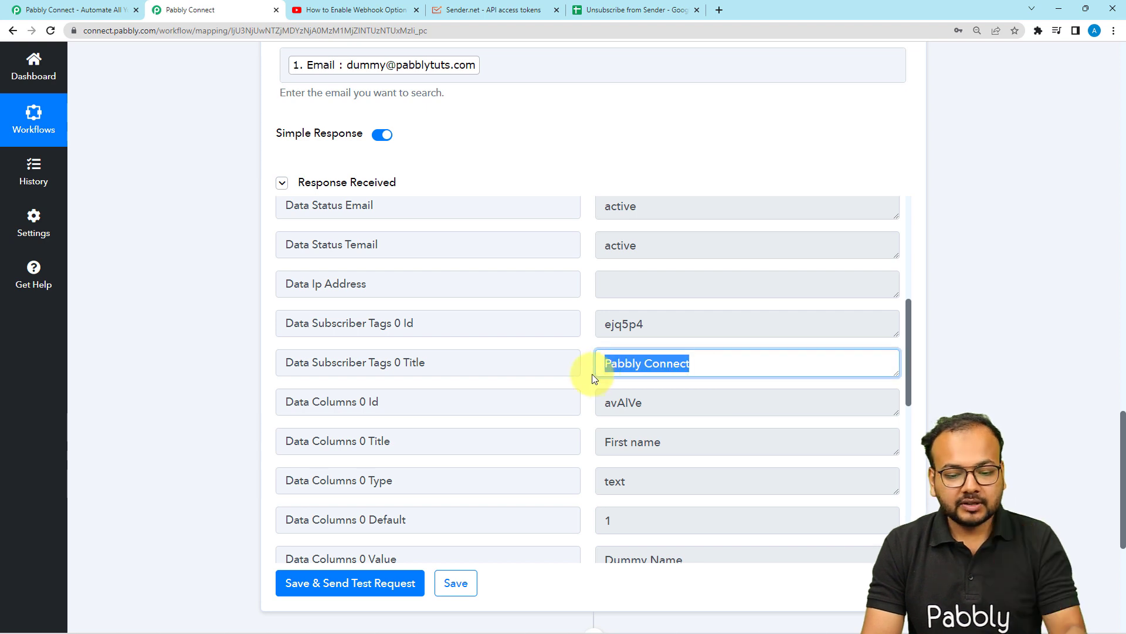
{"action": "scroll", "coordinate": [557, 381], "scroll_direction": "down", "scroll_amount": 4}
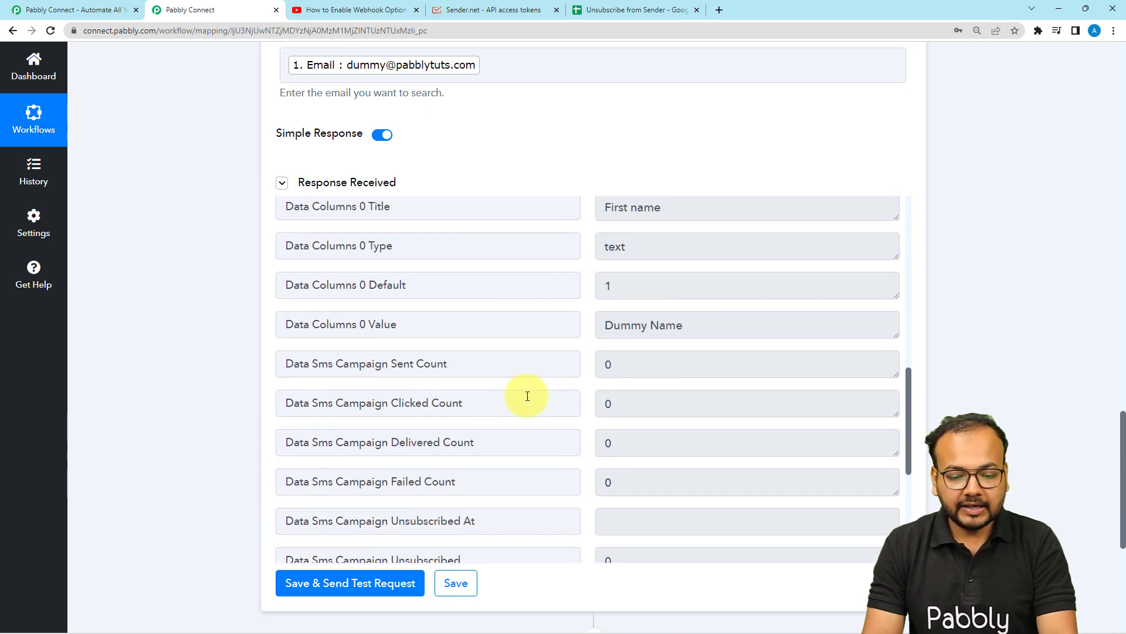
Add a new action step below the search step and choose Sender as its app
{"action": "scroll", "coordinate": [206, 358], "scroll_direction": "down", "scroll_amount": 2}
{"action": "scroll", "coordinate": [206, 357], "scroll_direction": "down", "scroll_amount": 4}
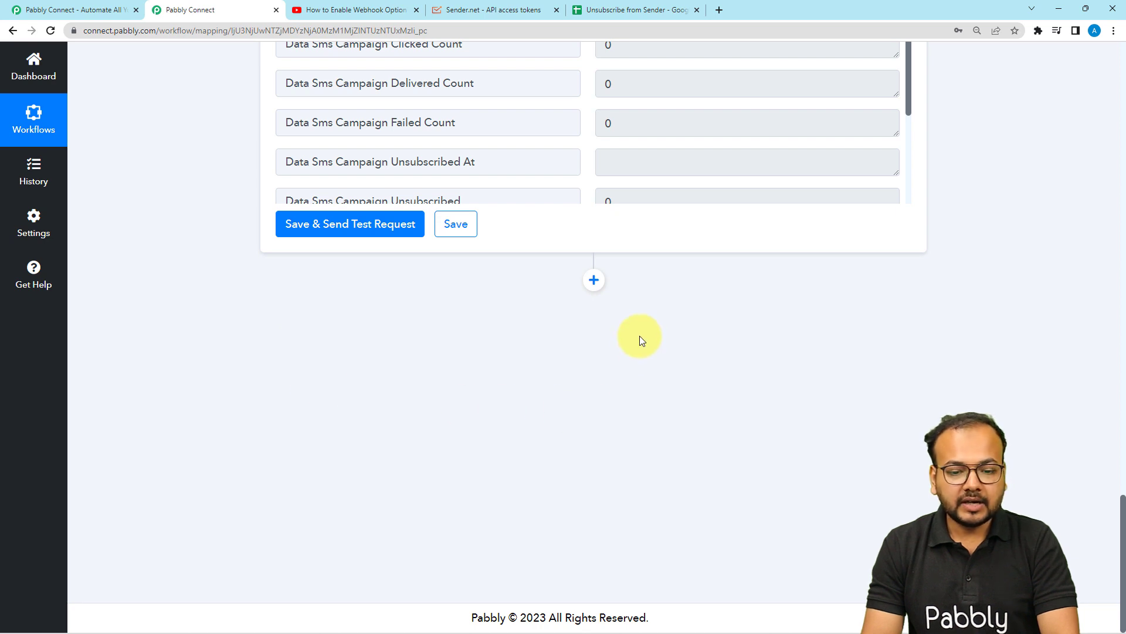
{"action": "left_click", "coordinate": [593, 280]}
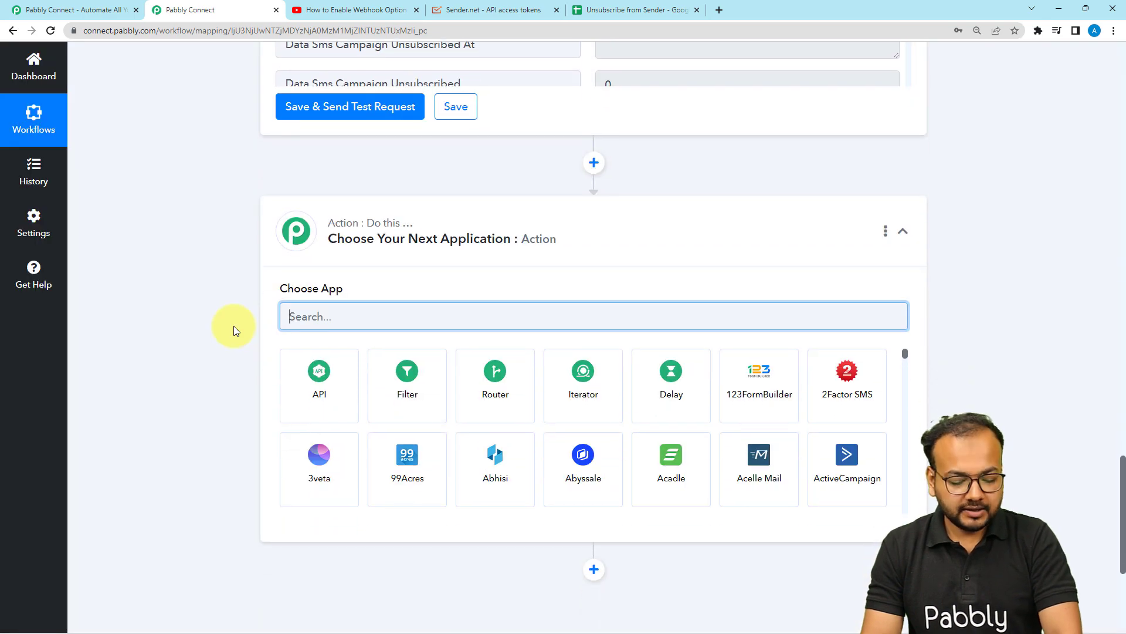
{"action": "type", "text": "sender"}
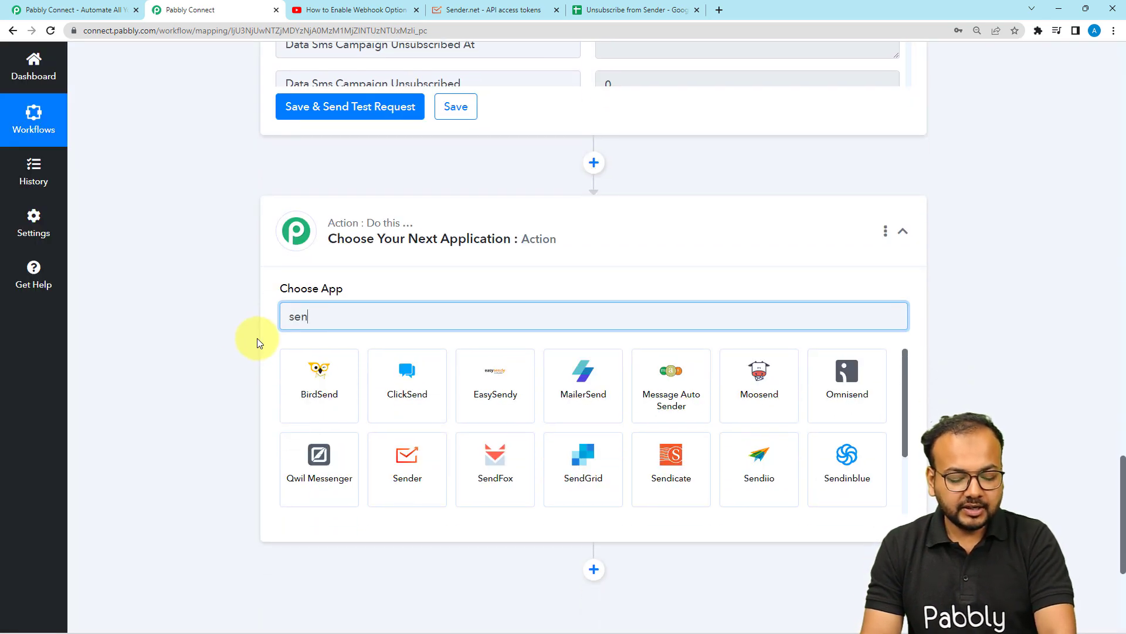
{"action": "left_click", "coordinate": [405, 405]}
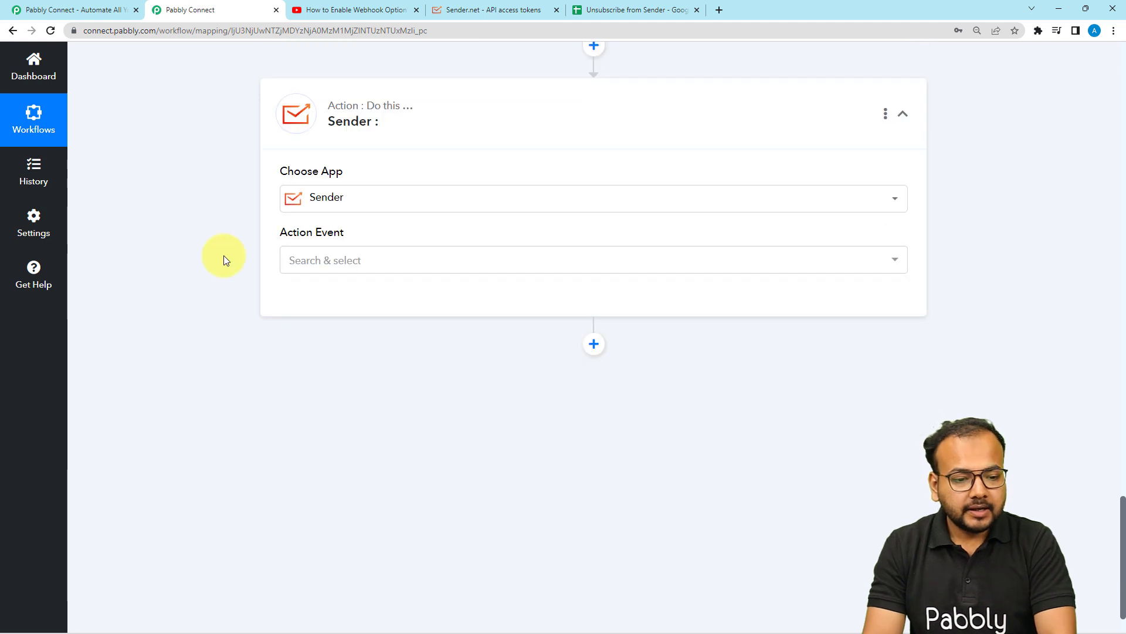
Set the action event to Remove Subscriber from Group and connect it using the existing Sender #2 connection
{"action": "left_click", "coordinate": [347, 260]}
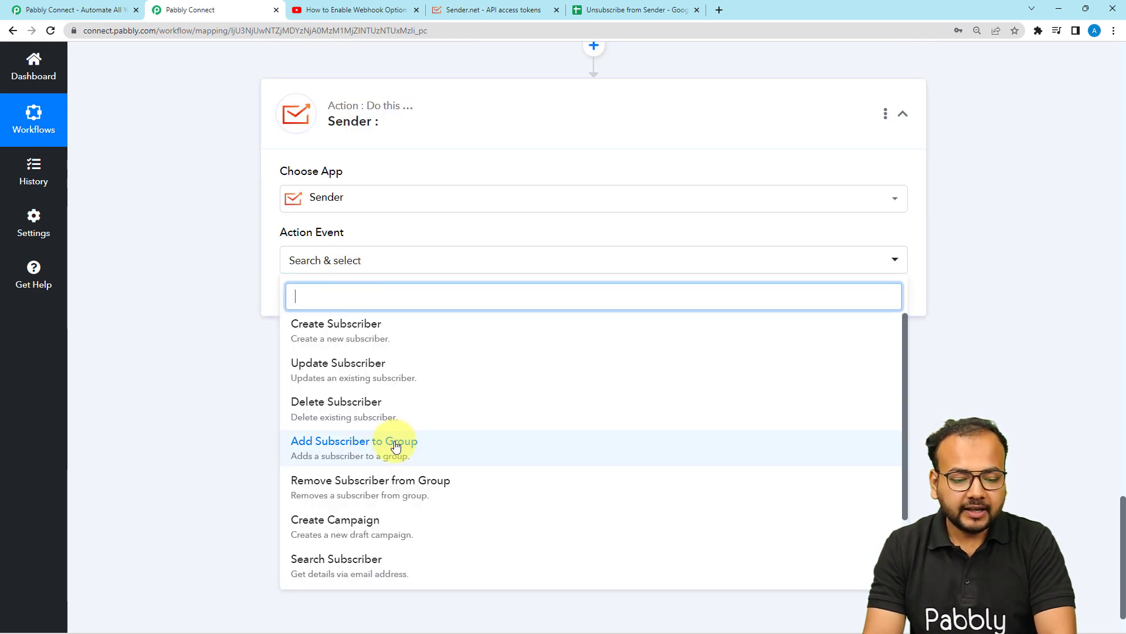
{"action": "scroll", "coordinate": [396, 446], "scroll_direction": "down", "scroll_amount": 3}
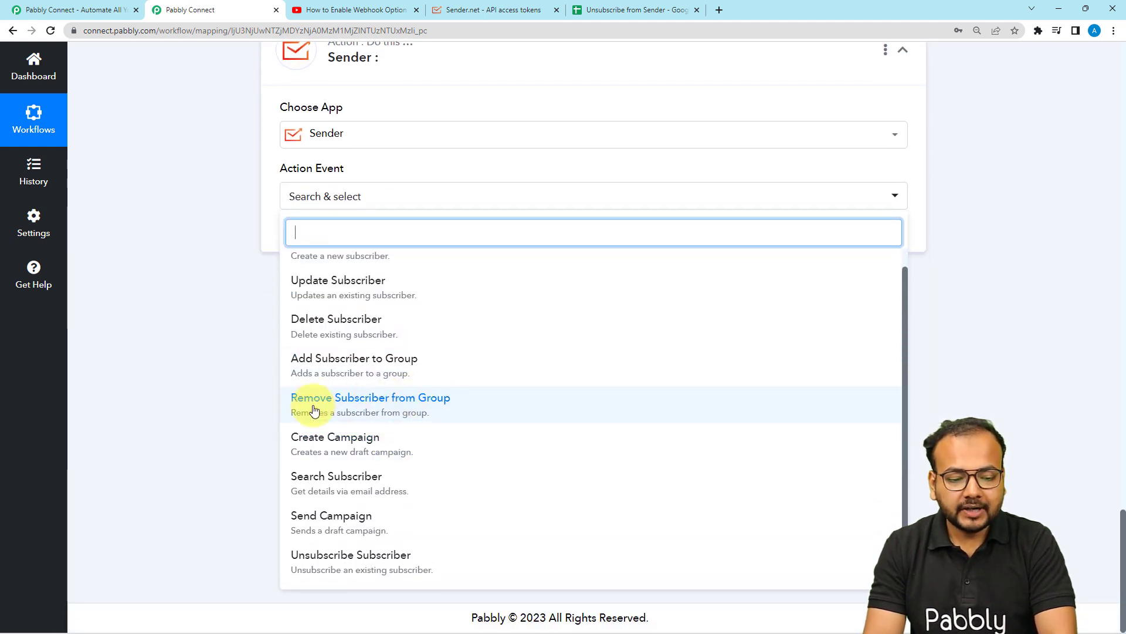
{"action": "left_click", "coordinate": [357, 405]}
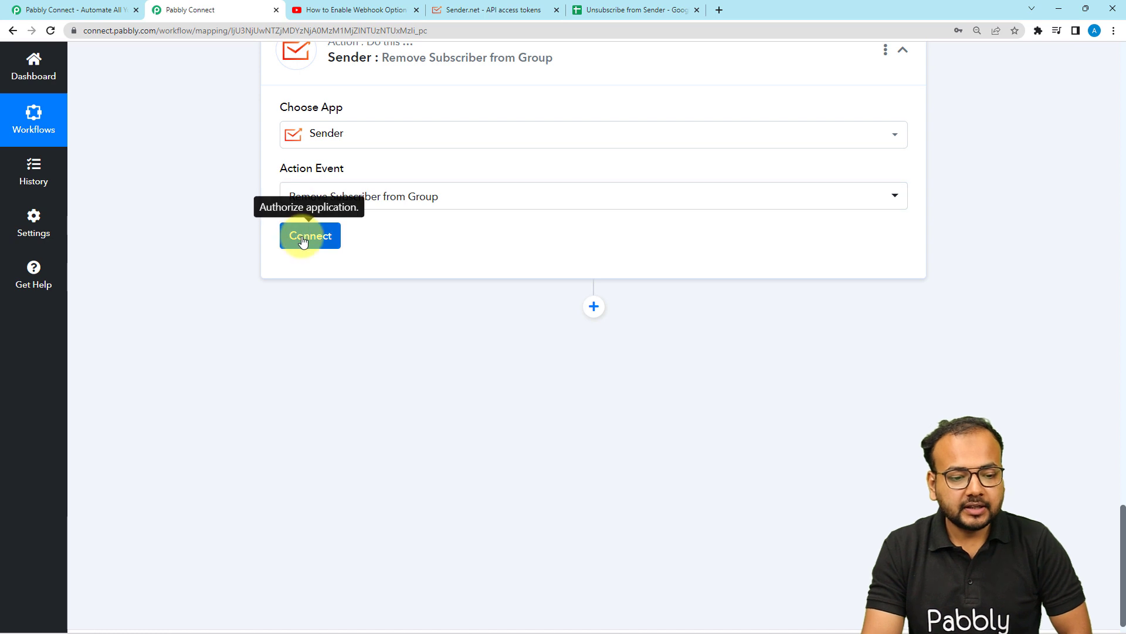
{"action": "left_click", "coordinate": [300, 237]}
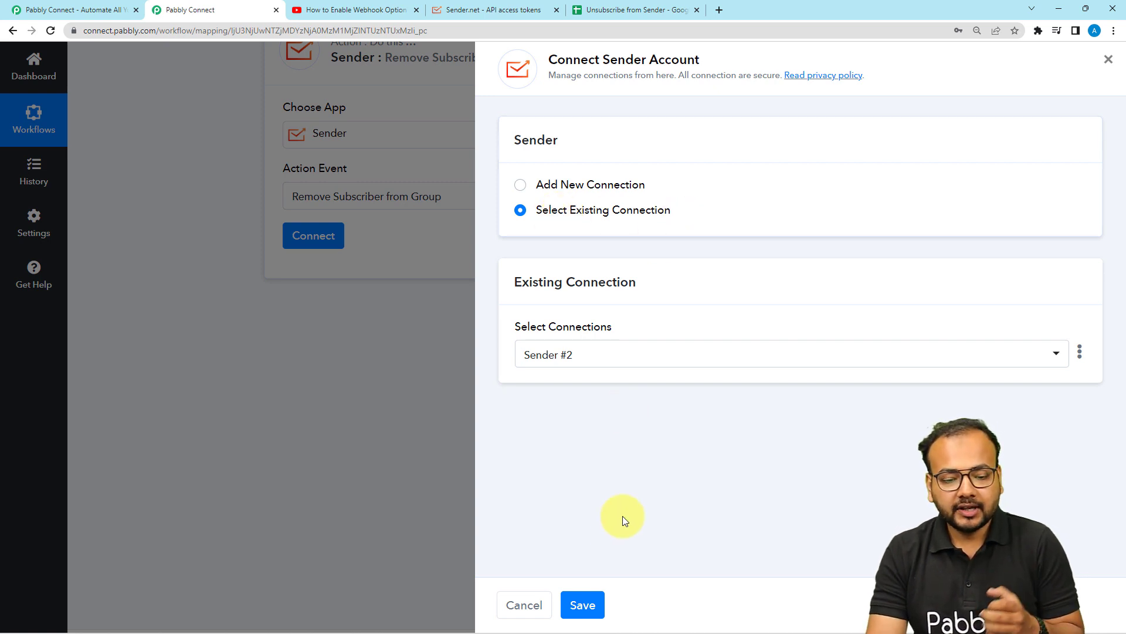
{"action": "left_click", "coordinate": [582, 604]}
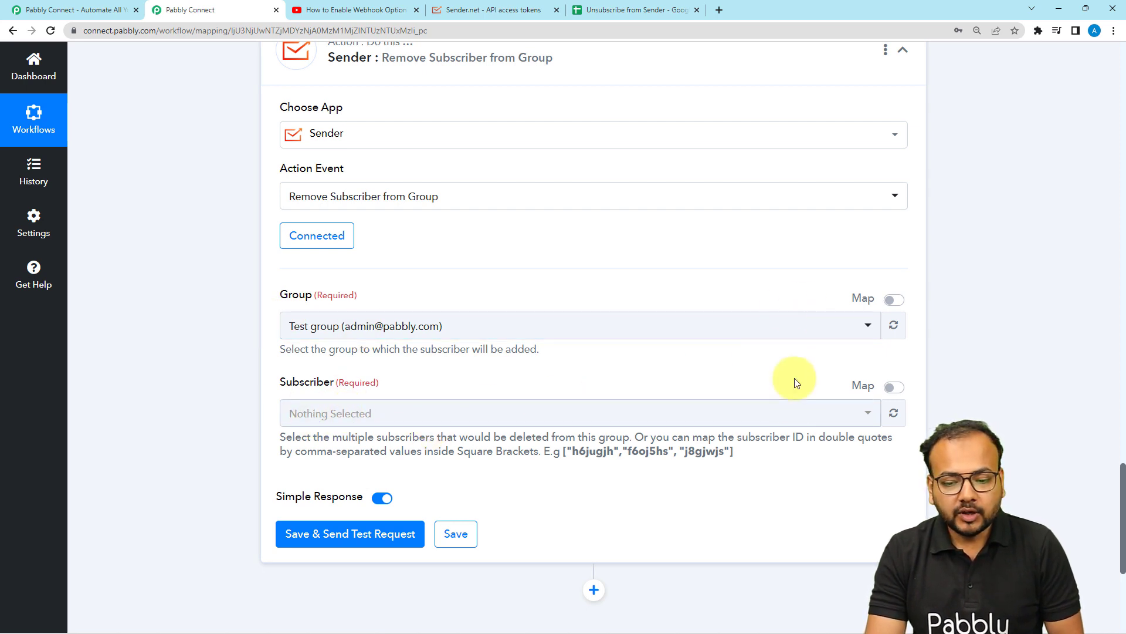
Enable mapping for the Group field and map the search step's Data Subscriber Tags 0 Id into it
{"action": "left_click", "coordinate": [894, 301]}
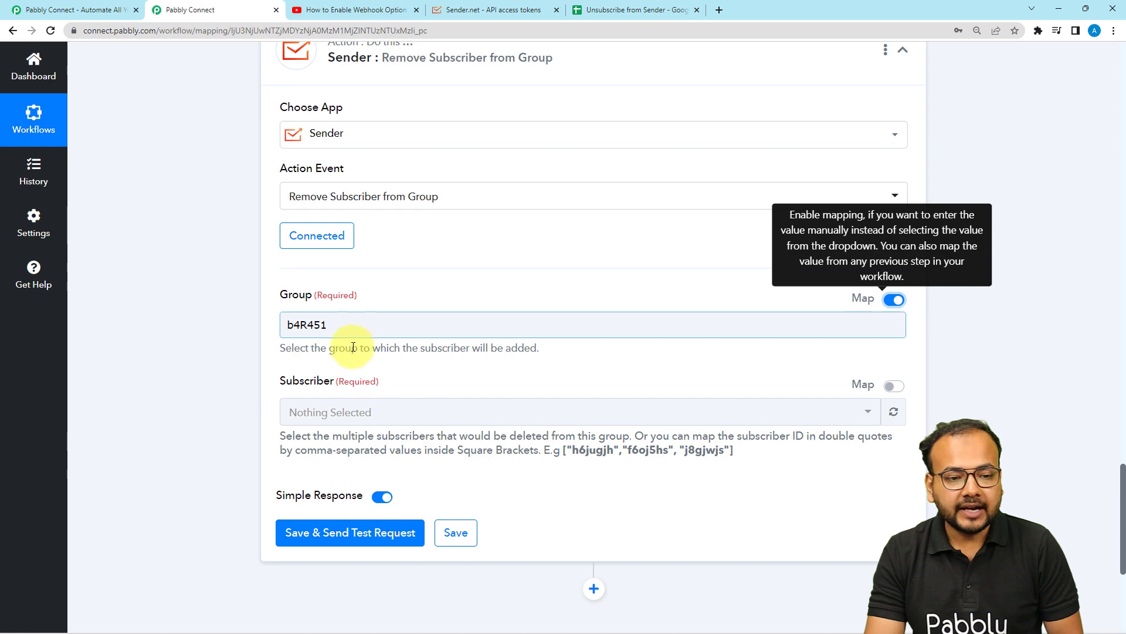
{"action": "scroll", "coordinate": [353, 347], "scroll_direction": "up", "scroll_amount": 10}
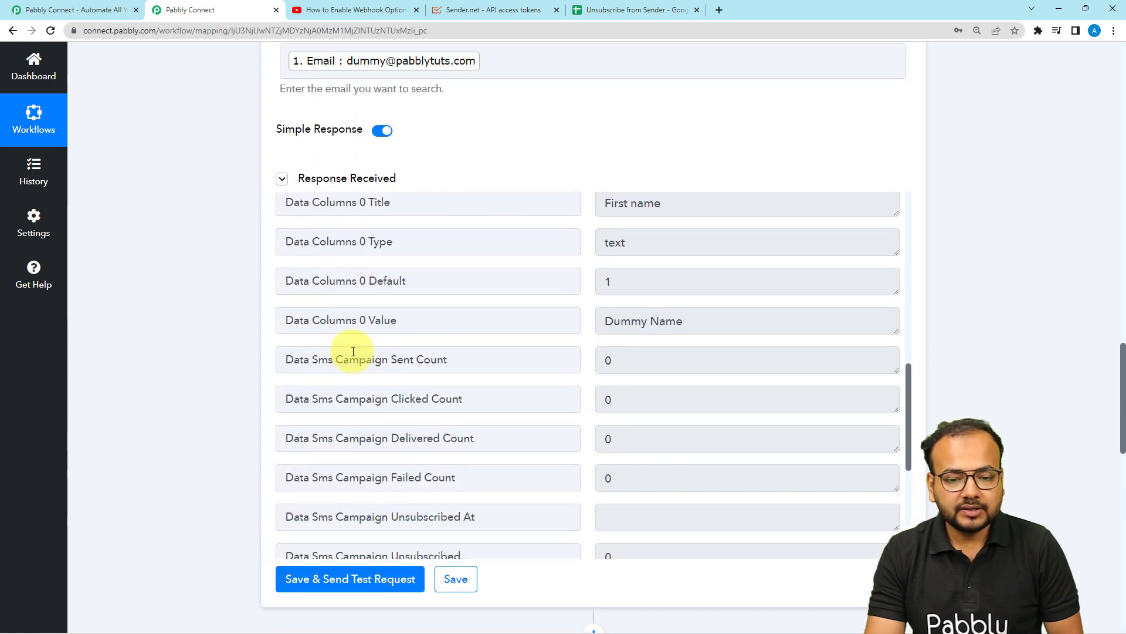
{"action": "scroll", "coordinate": [448, 348], "scroll_direction": "down", "scroll_amount": 5}
{"action": "scroll", "coordinate": [451, 349], "scroll_direction": "up", "scroll_amount": 7}
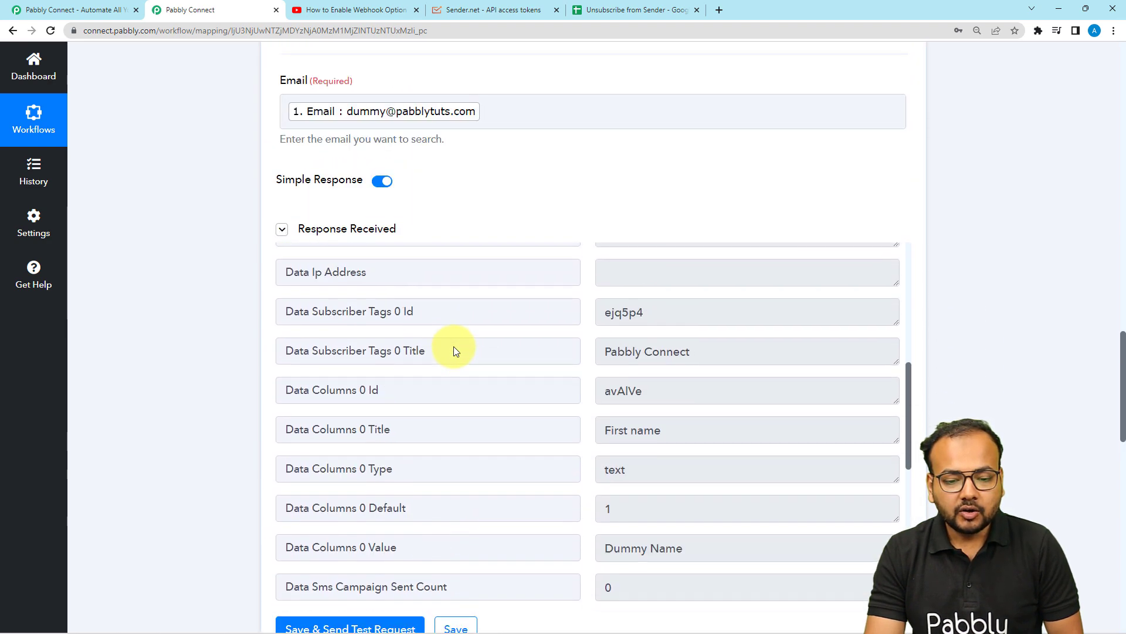
{"action": "scroll", "coordinate": [455, 352], "scroll_direction": "up", "scroll_amount": 3}
{"action": "scroll", "coordinate": [498, 440], "scroll_direction": "down", "scroll_amount": 1}
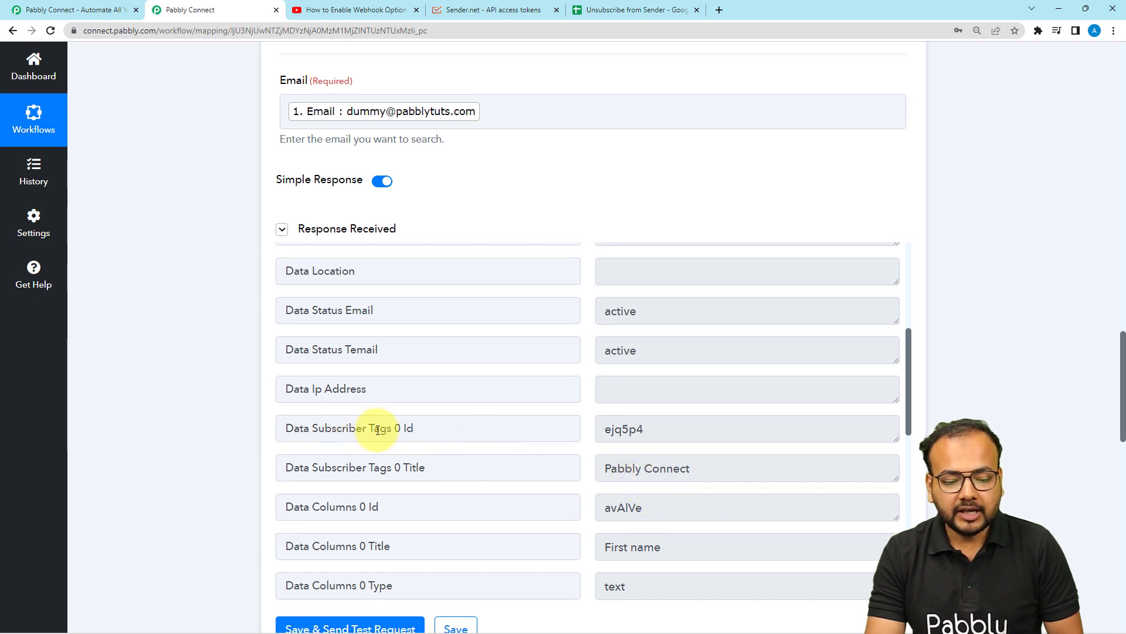
{"action": "left_click_drag", "start_coordinate": [392, 428], "coordinate": [596, 428]}
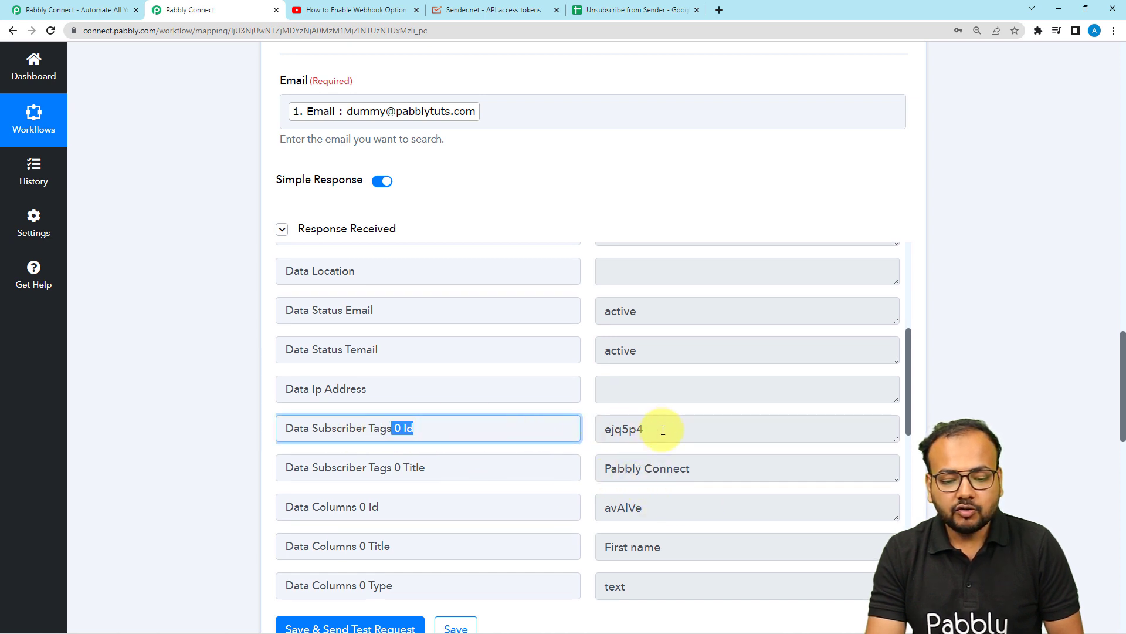
{"action": "left_click_drag", "start_coordinate": [663, 430], "coordinate": [594, 432]}
{"action": "left_click_drag", "start_coordinate": [445, 438], "coordinate": [206, 433]}
{"action": "scroll", "coordinate": [210, 428], "scroll_direction": "down", "scroll_amount": 3}
{"action": "scroll", "coordinate": [209, 428], "scroll_direction": "down", "scroll_amount": 9}
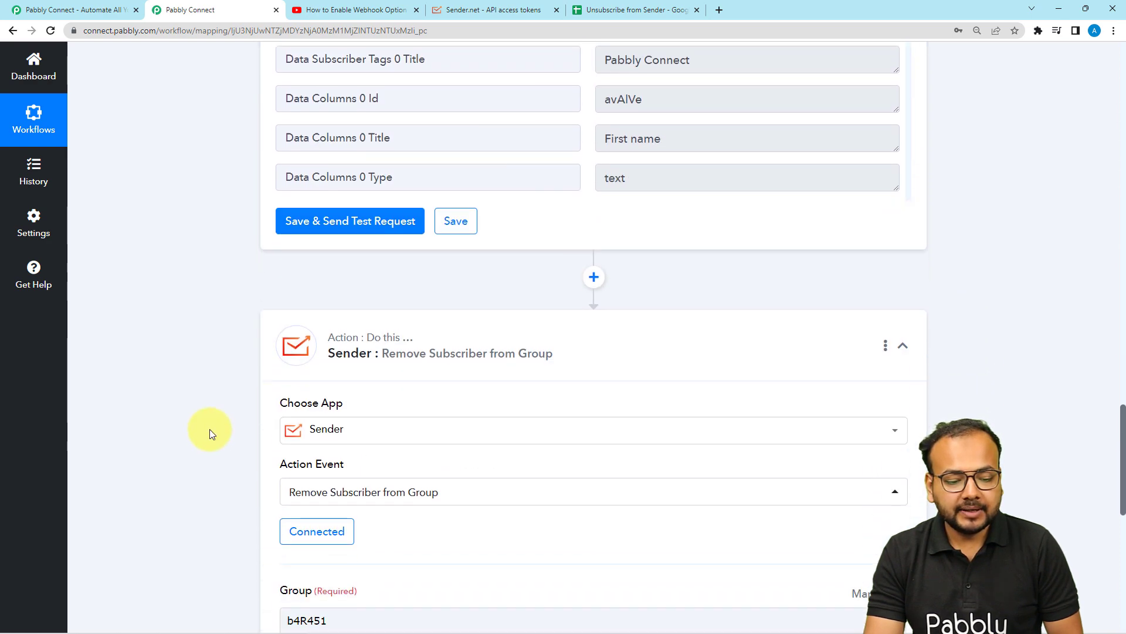
{"action": "left_click", "coordinate": [336, 333]}
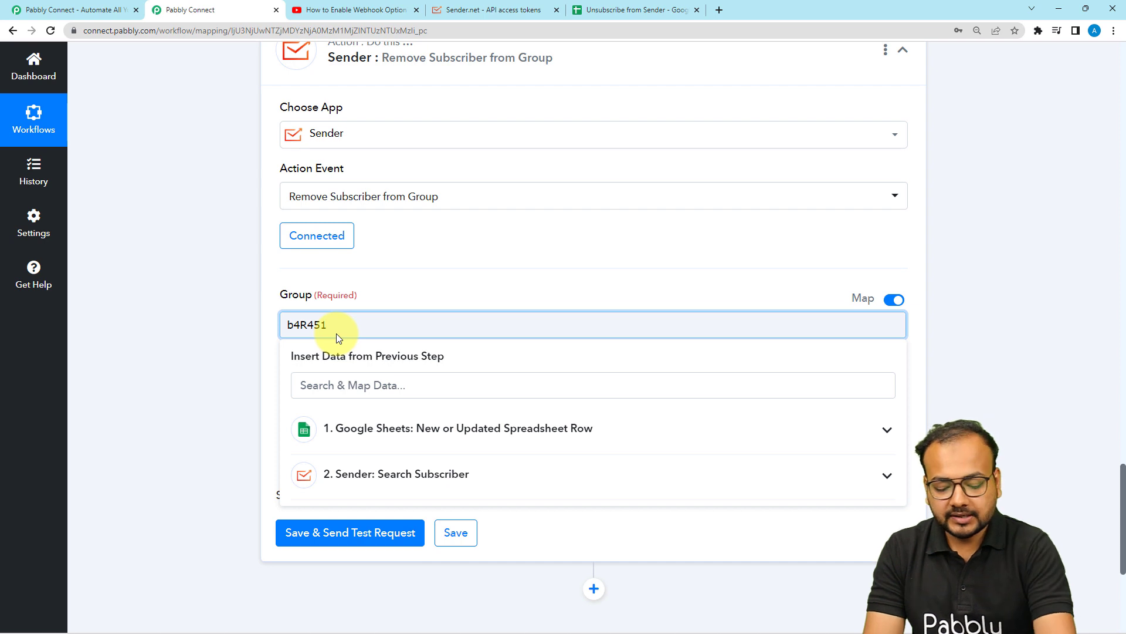
{"action": "key", "text": "BackSpace"}
{"action": "key", "text": "BackSpace"}
{"action": "key", "text": "BackSpace"}
{"action": "key", "text": "BackSpace"}
{"action": "key", "text": "BackSpace"}
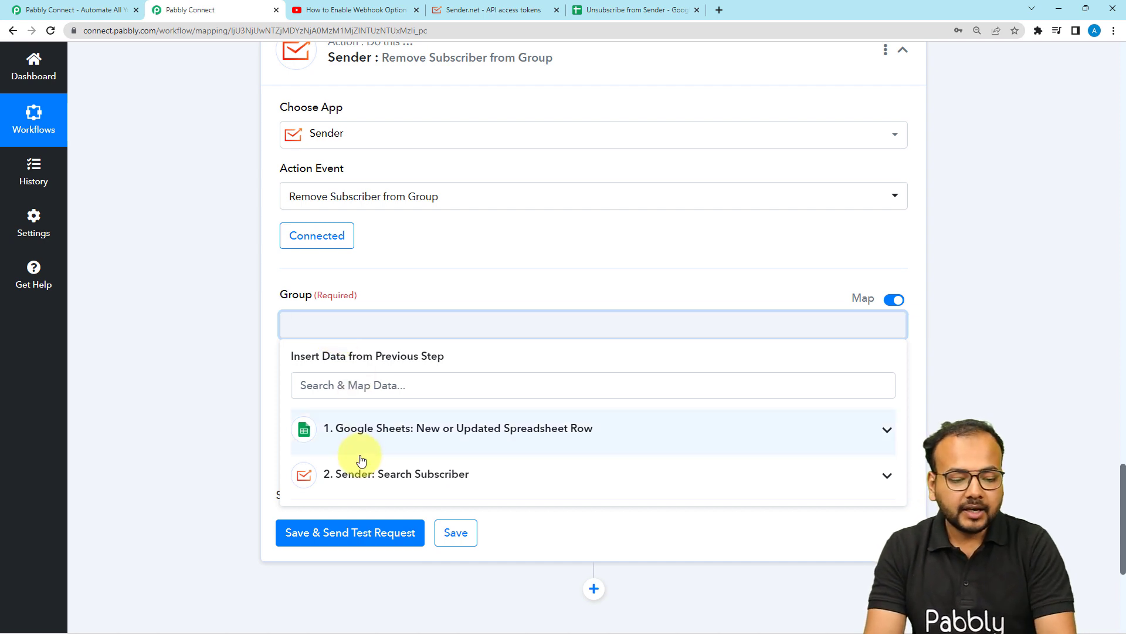
{"action": "left_click", "coordinate": [355, 473]}
{"action": "scroll", "coordinate": [241, 431], "scroll_direction": "down", "scroll_amount": 3}
{"action": "scroll", "coordinate": [415, 470], "scroll_direction": "down", "scroll_amount": 5}
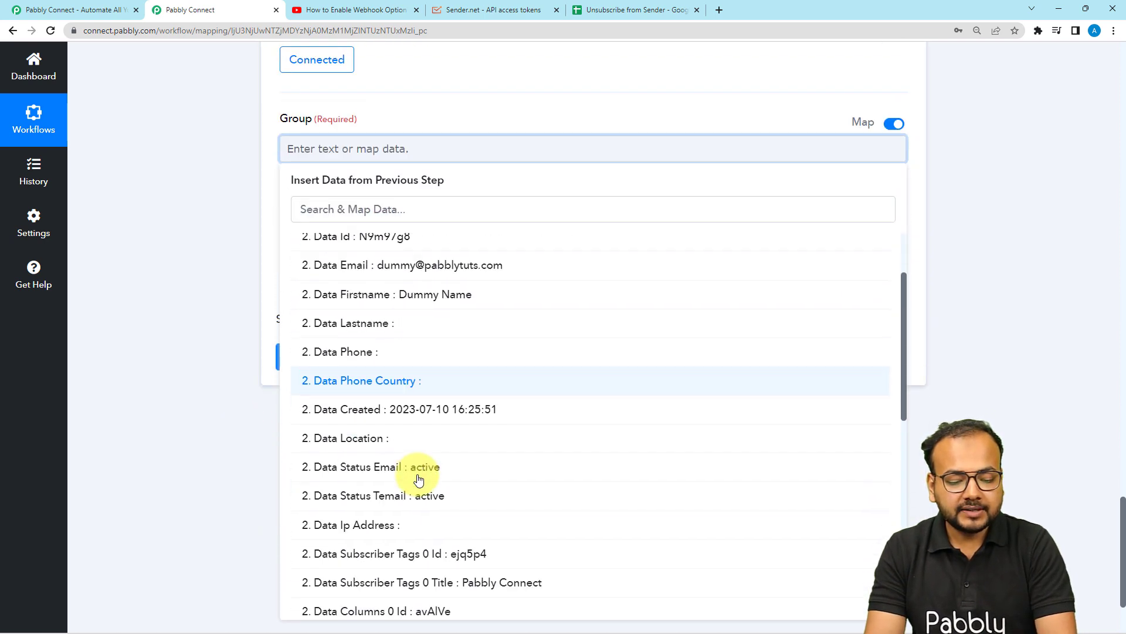
{"action": "left_click", "coordinate": [410, 423]}
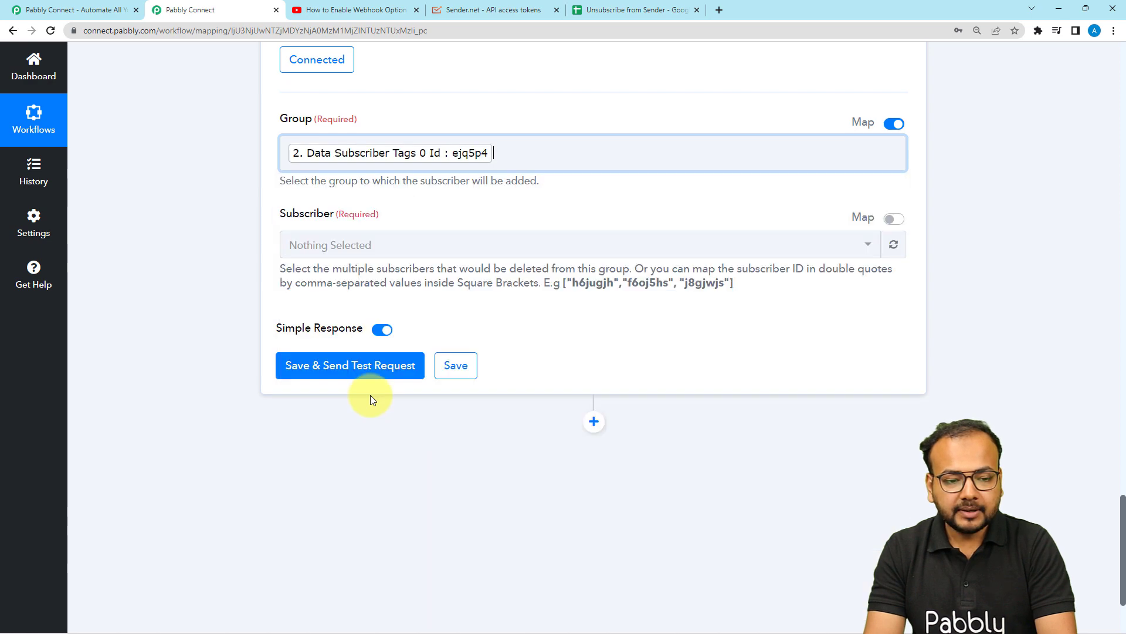
{"action": "left_click", "coordinate": [202, 226]}
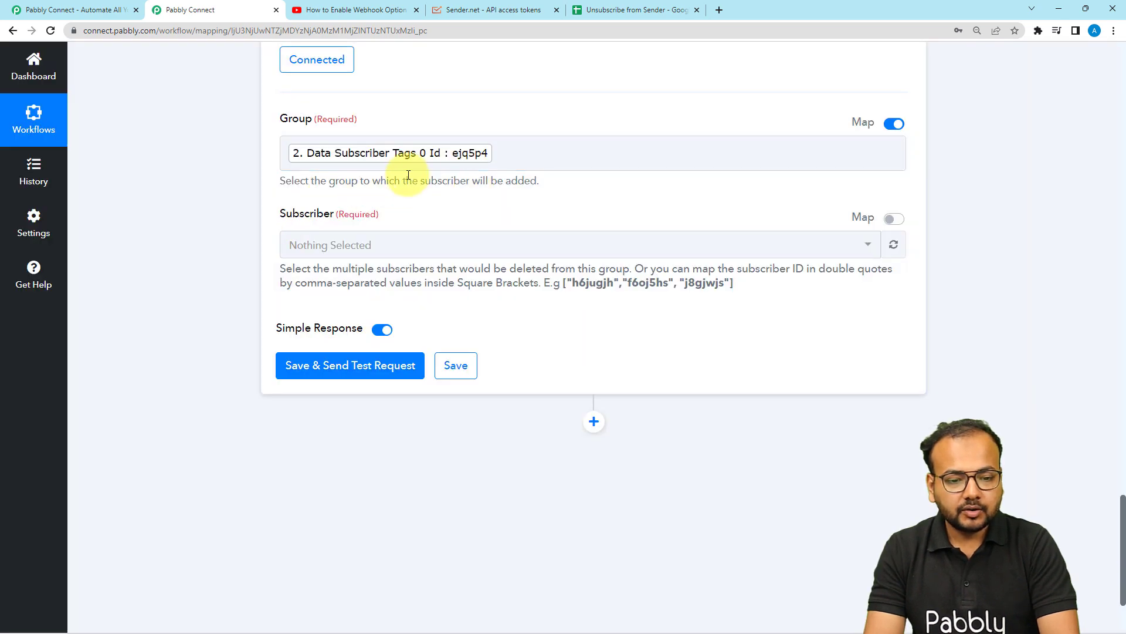
Enable mapping for the Subscriber field and enter the search step's Data Id inside [""] brackets
{"action": "left_click", "coordinate": [895, 219]}
{"action": "left_click", "coordinate": [495, 244]}
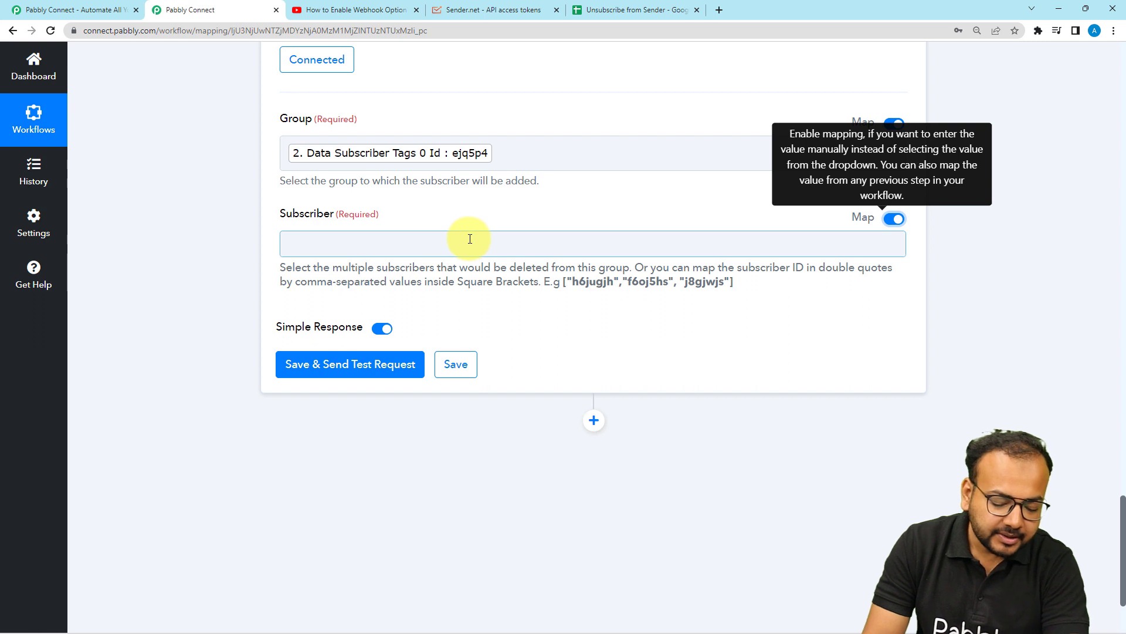
{"action": "left_click", "coordinate": [469, 237]}
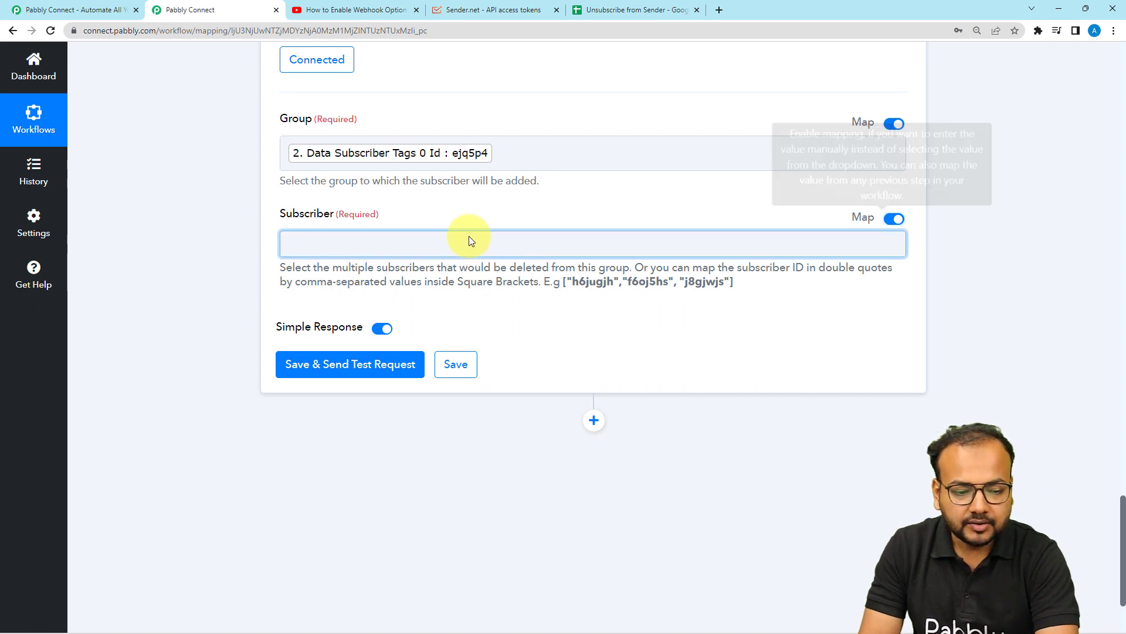
{"action": "type", "text": "["}
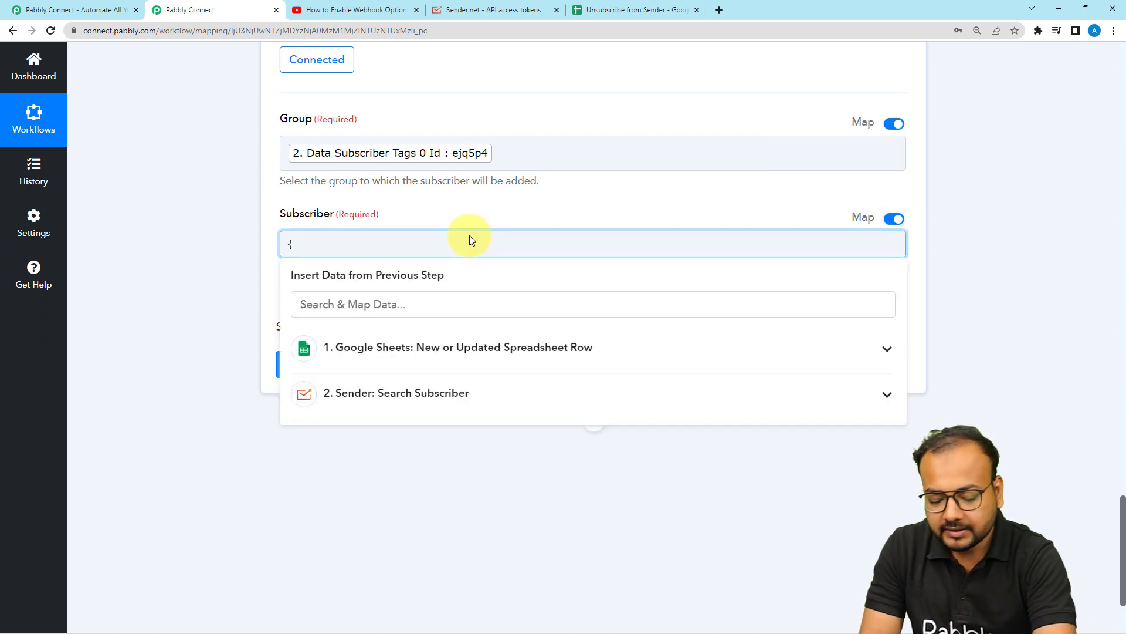
{"action": "key", "text": "BackSpace"}
{"action": "type", "text": "["}
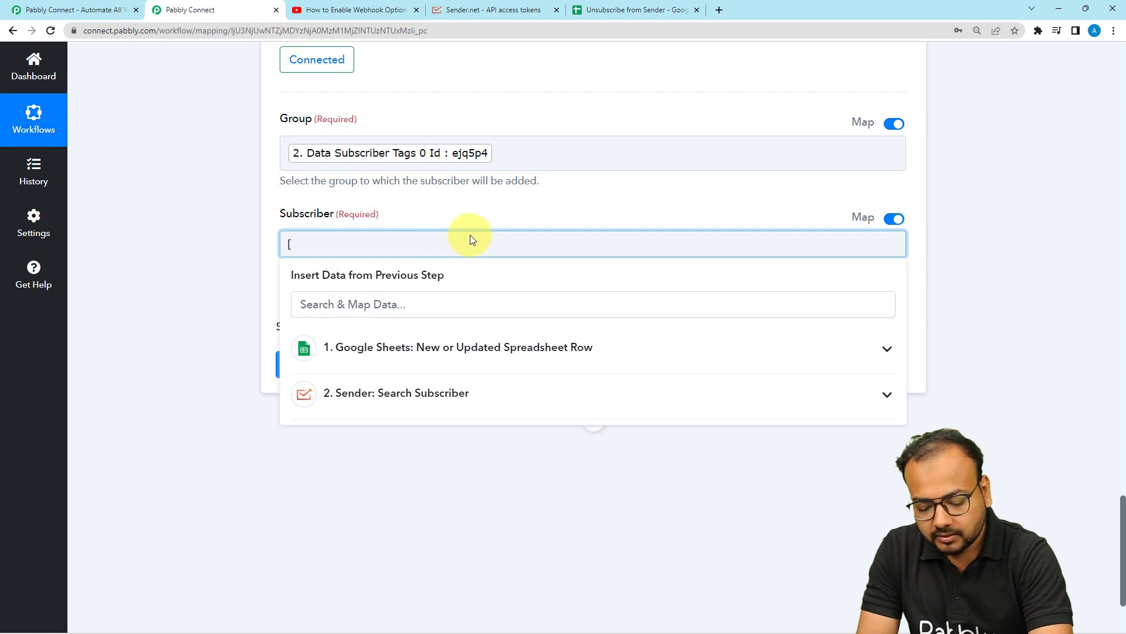
{"action": "type", "text": "]"}
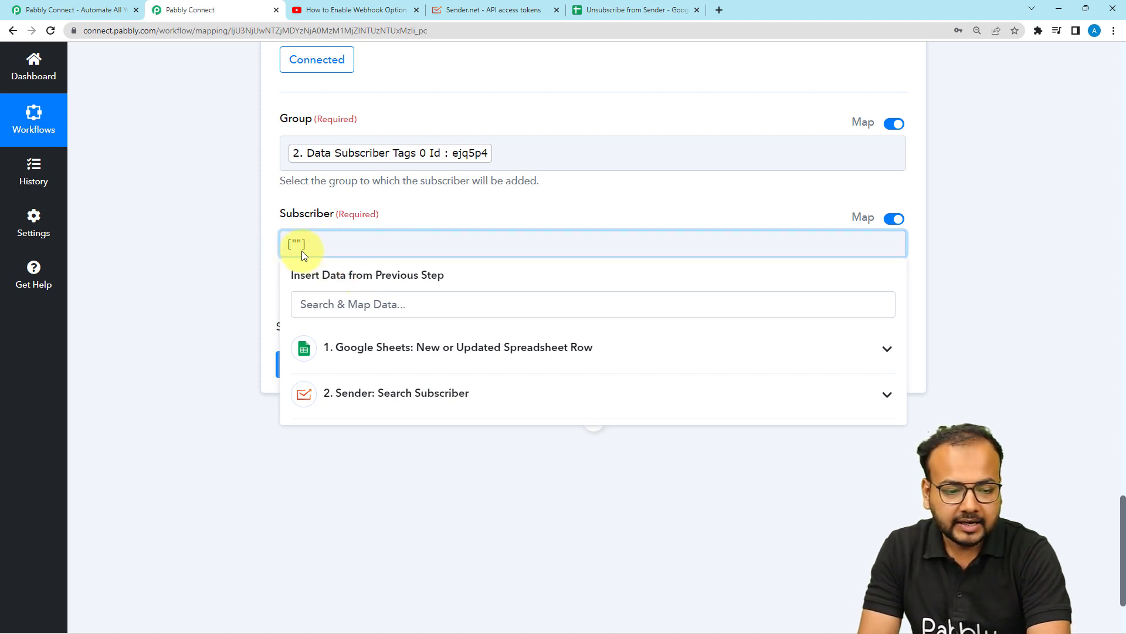
{"action": "left_click", "coordinate": [297, 244]}
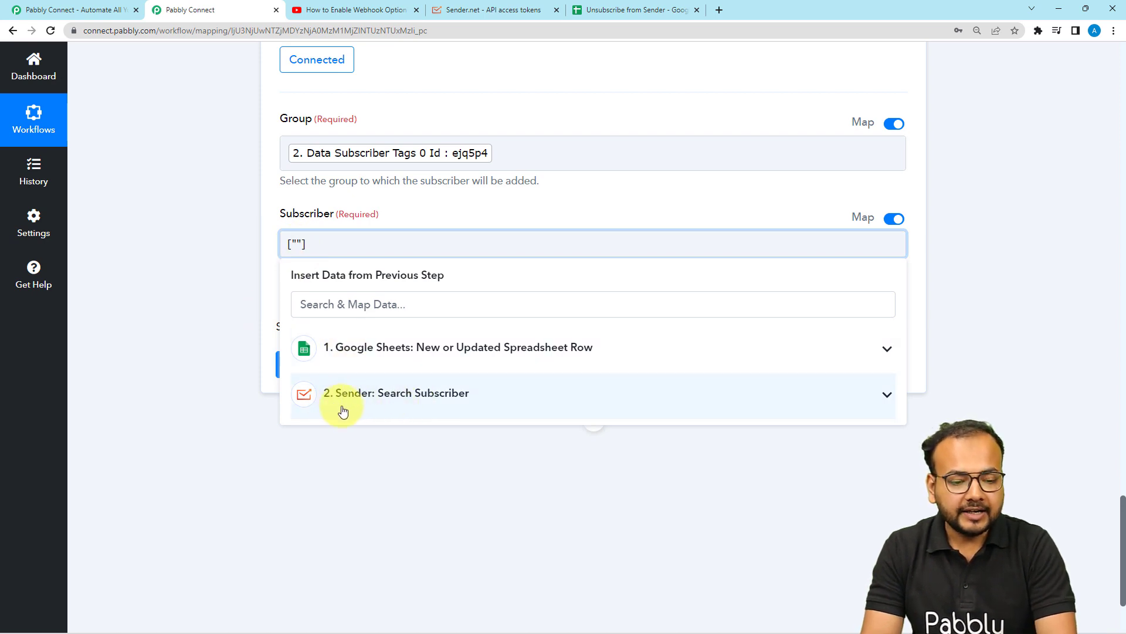
{"action": "left_click", "coordinate": [367, 394]}
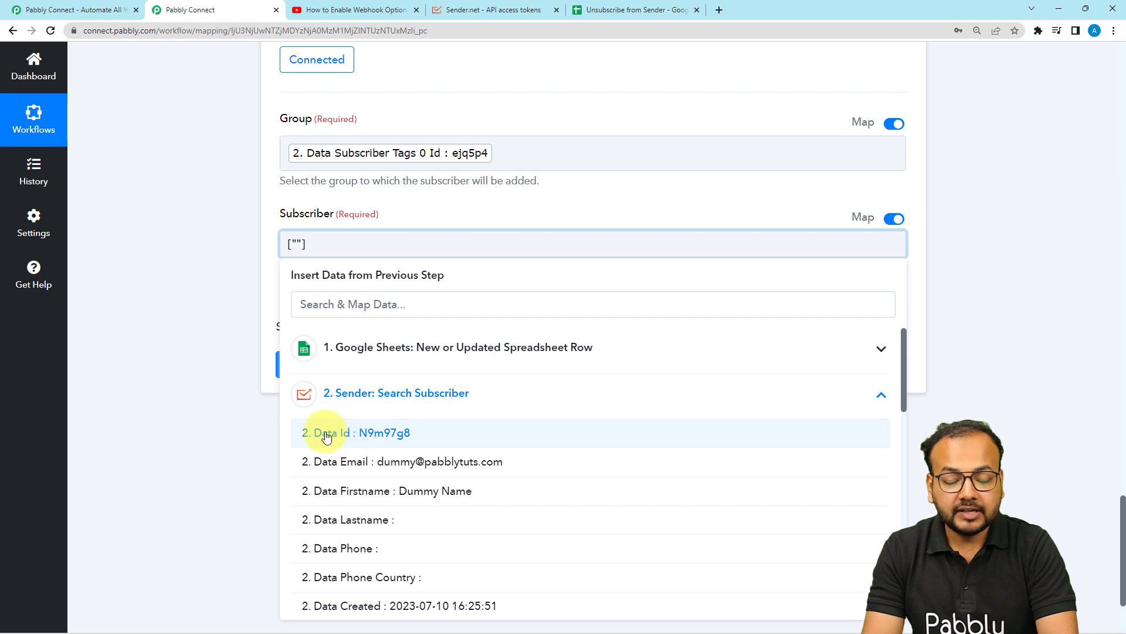
{"action": "left_click", "coordinate": [342, 434]}
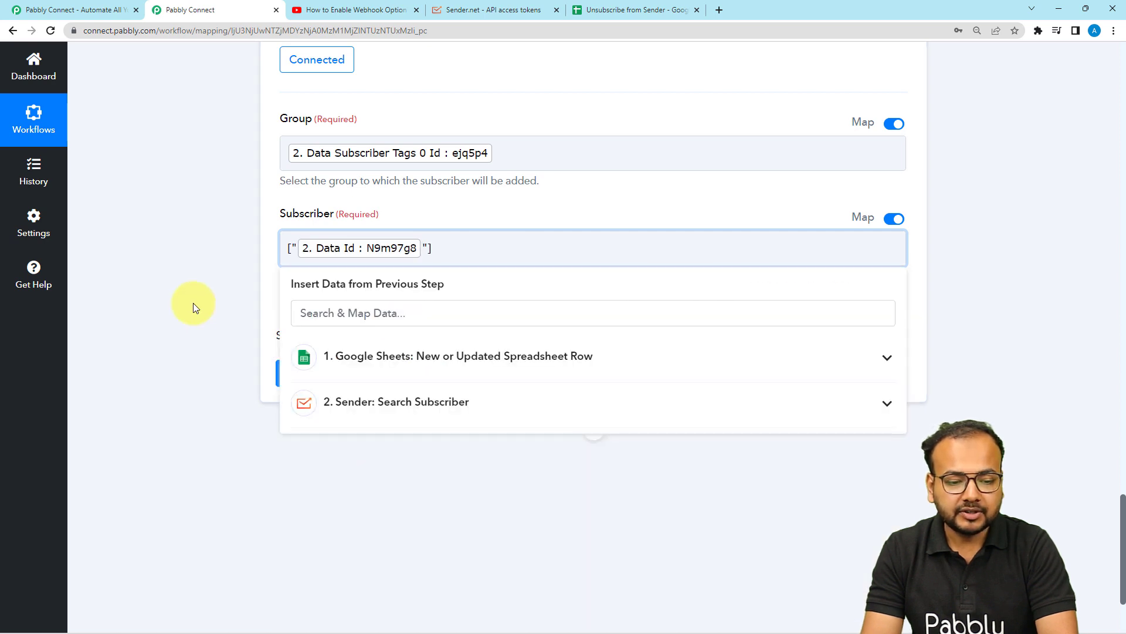
{"action": "left_click", "coordinate": [193, 303]}
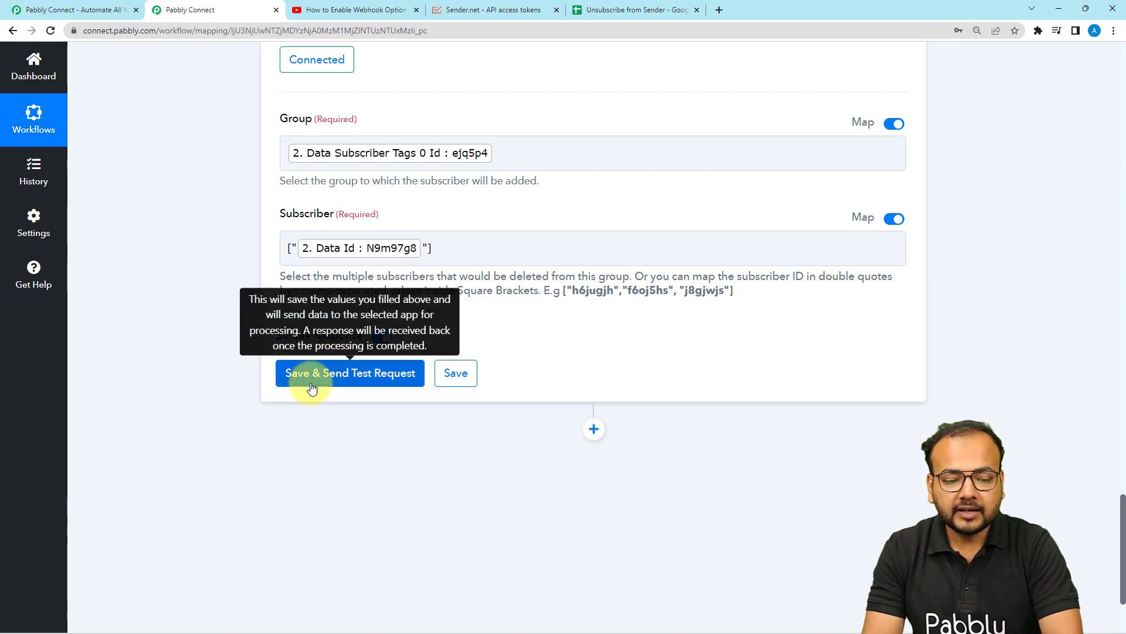
Check the Pabbly Connect group's subscriber list in the Sender account, then return to the workflow
{"action": "scroll", "coordinate": [405, 217], "scroll_direction": "up", "scroll_amount": 12}
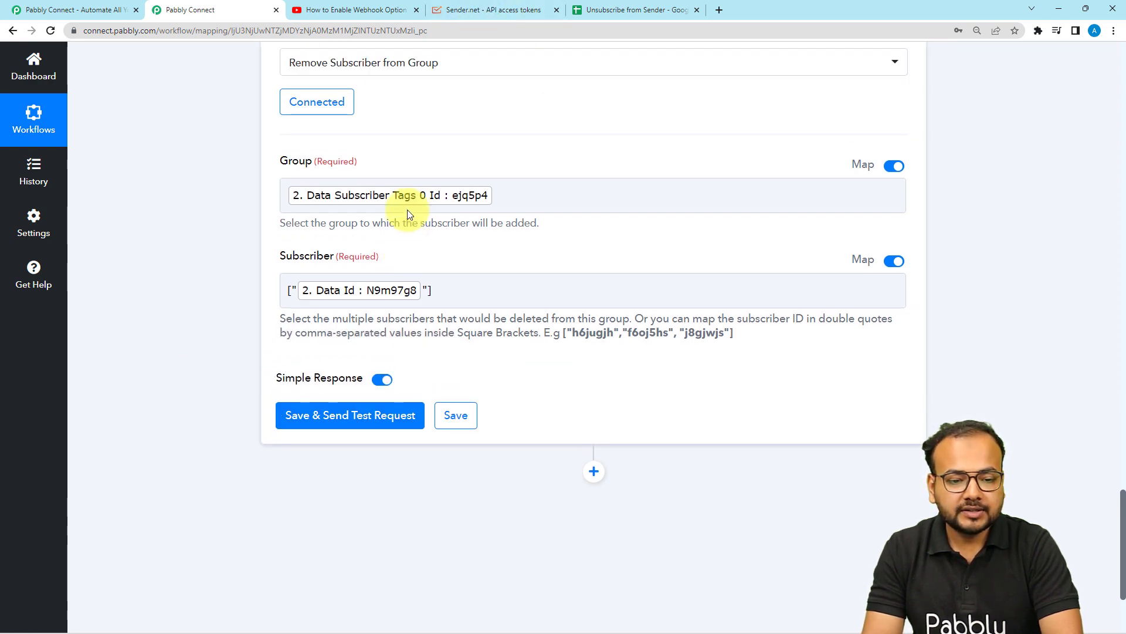
{"action": "scroll", "coordinate": [539, 260], "scroll_direction": "up", "scroll_amount": 5}
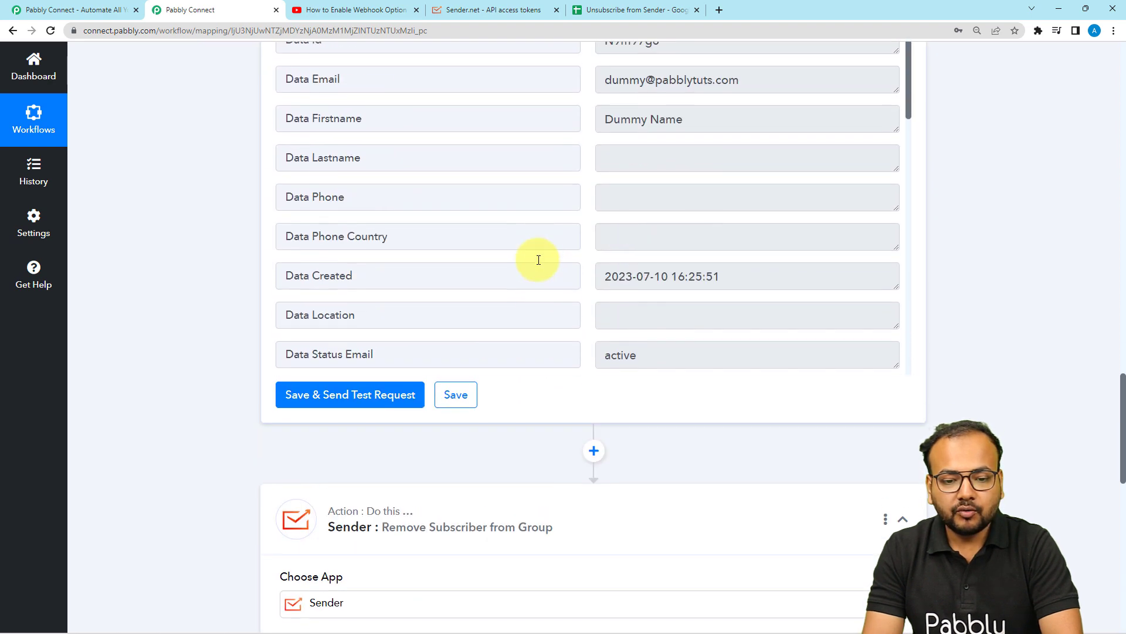
{"action": "left_click", "coordinate": [499, 7]}
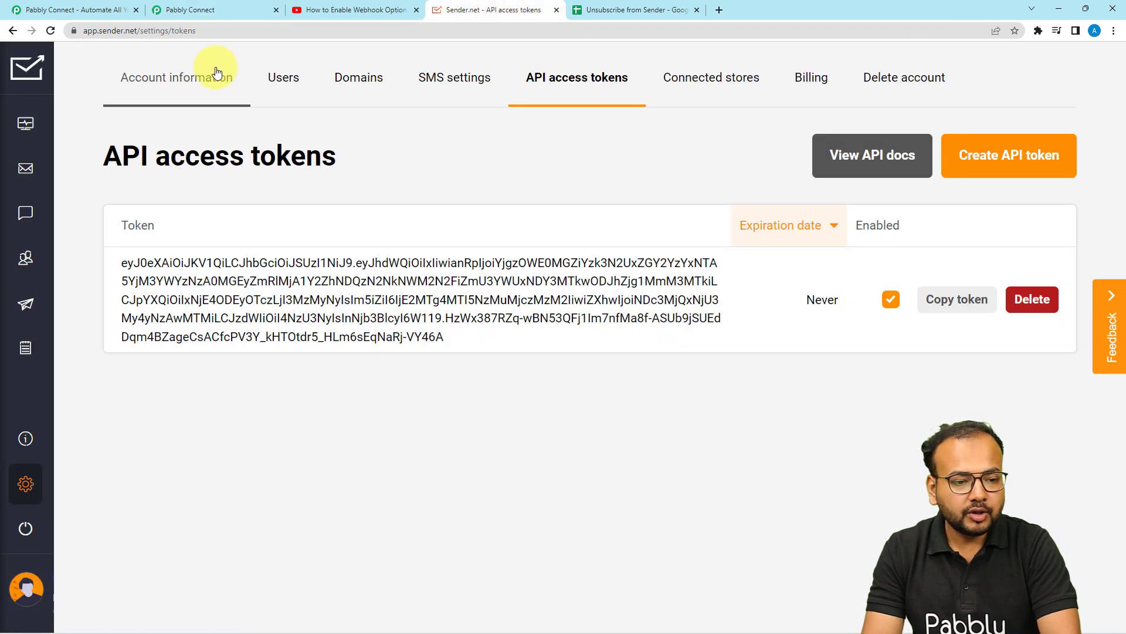
{"action": "left_click", "coordinate": [33, 256]}
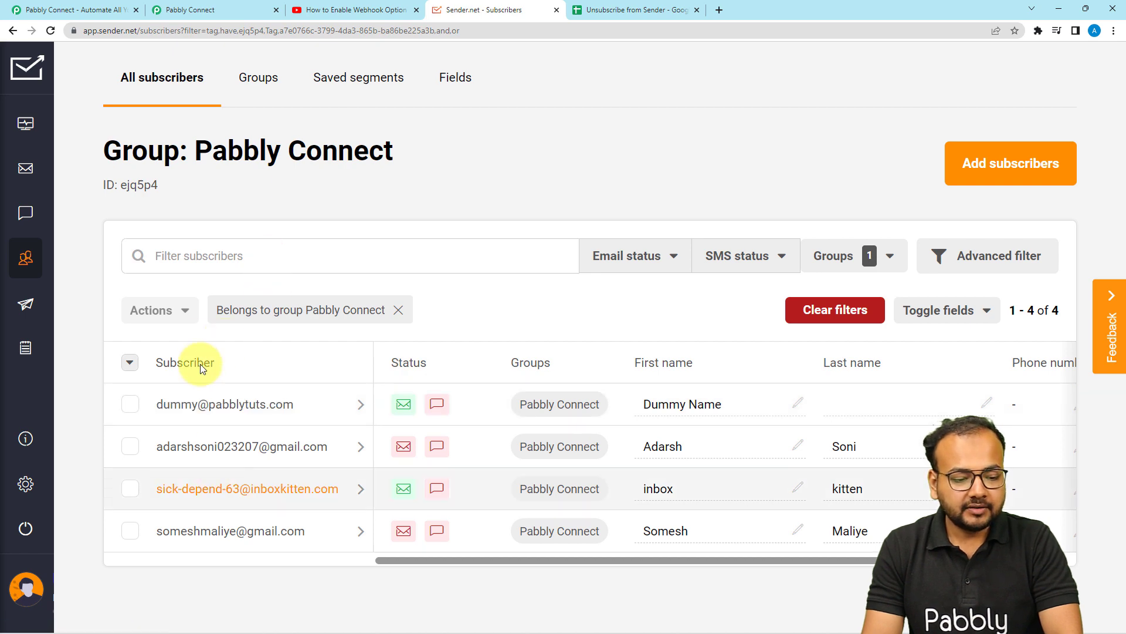
{"action": "left_click", "coordinate": [194, 9]}
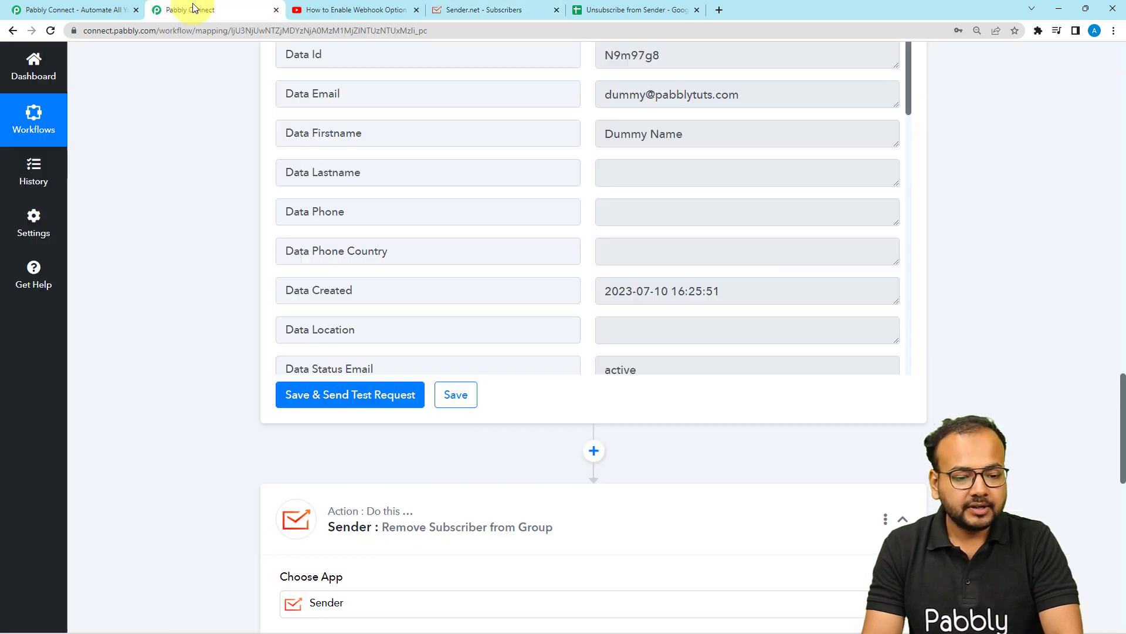
{"action": "scroll", "coordinate": [164, 305], "scroll_direction": "down", "scroll_amount": 10}
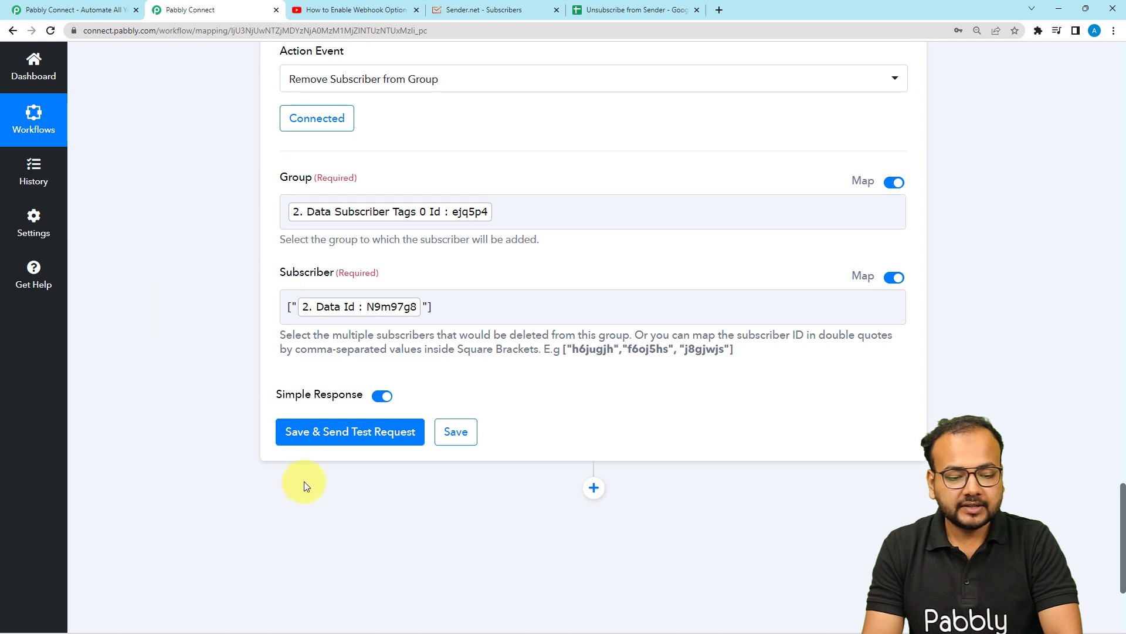
Save the Remove Subscriber from Group action and send a test request
{"action": "left_click", "coordinate": [306, 443]}
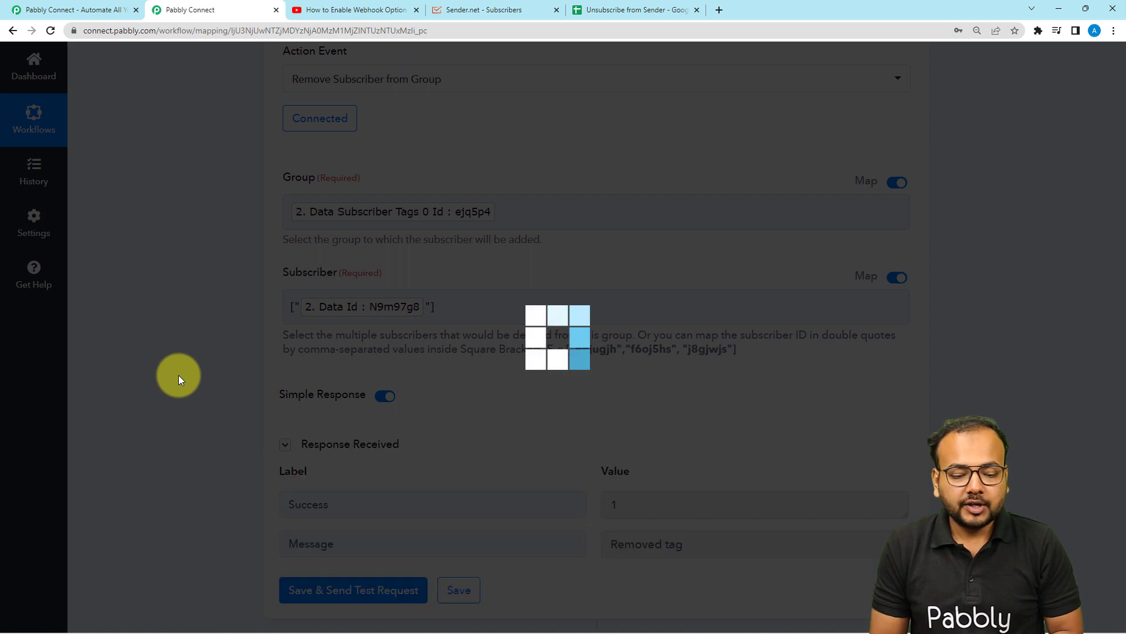
{"action": "scroll", "coordinate": [178, 375], "scroll_direction": "down", "scroll_amount": 3}
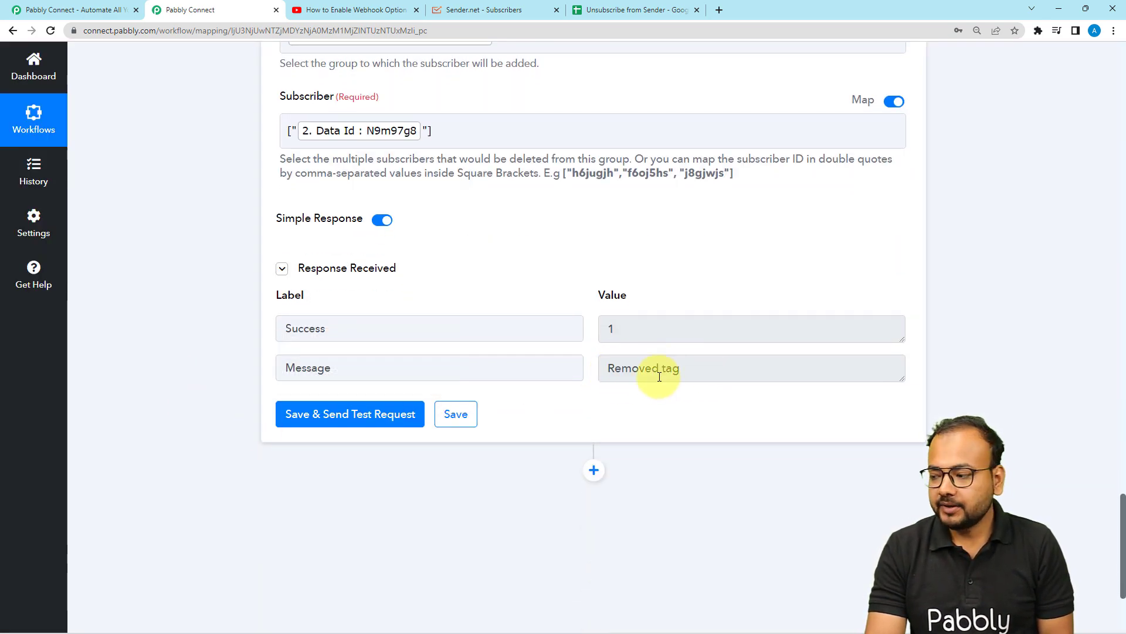
Reload the Sender subscriber list for the Pabbly Connect group to check the removal, then return to the workflow
{"action": "left_click", "coordinate": [470, 10]}
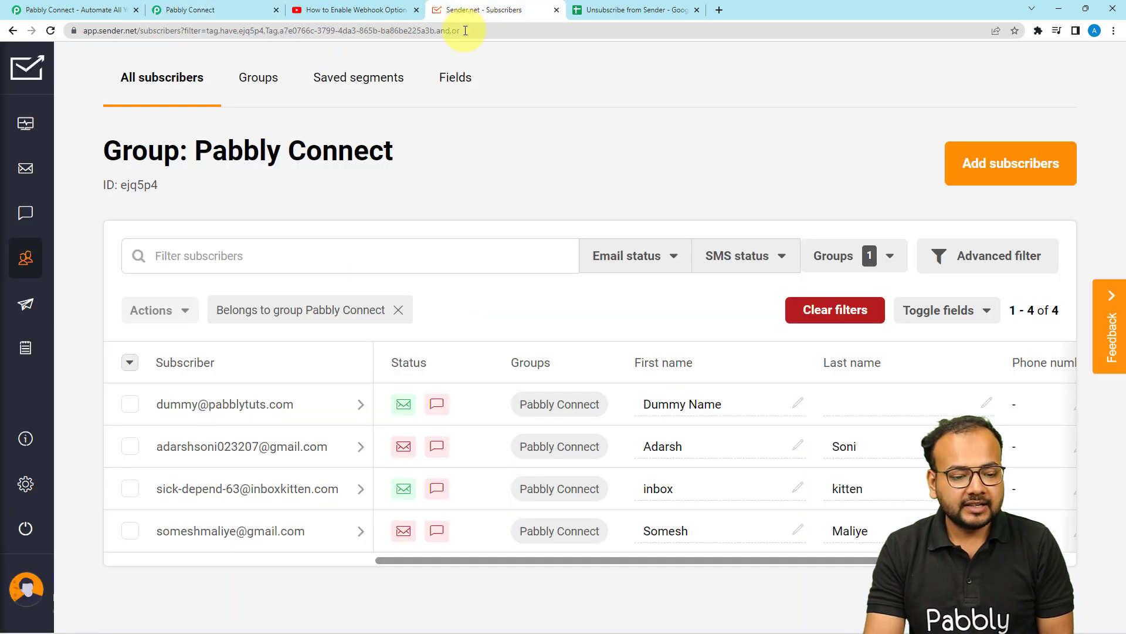
{"action": "left_click", "coordinate": [50, 31]}
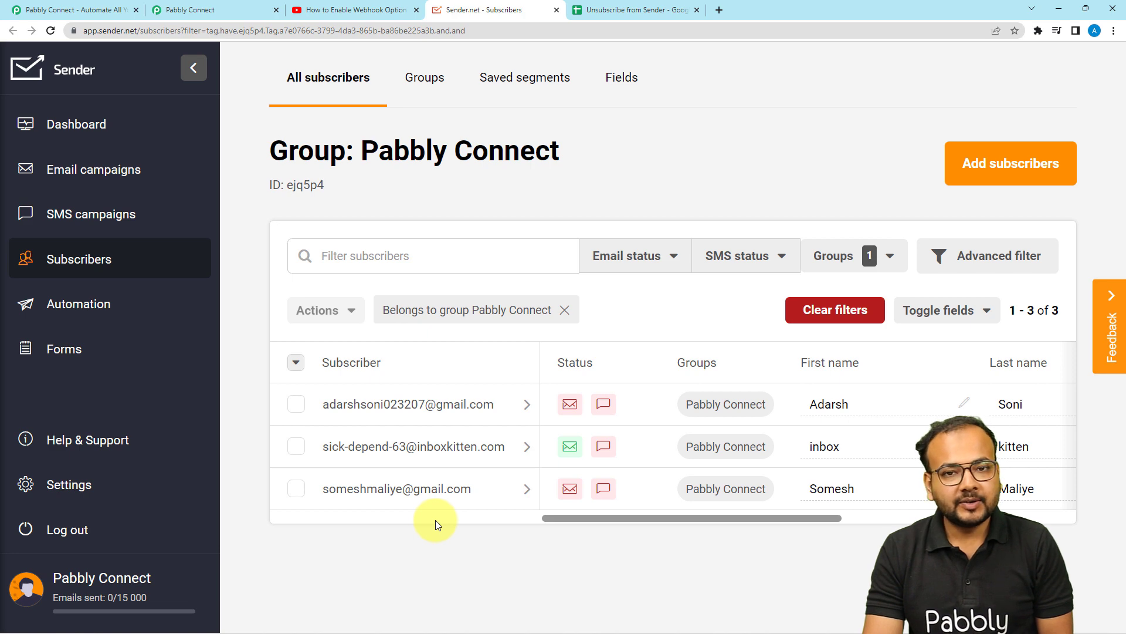
{"action": "left_click", "coordinate": [196, 7]}
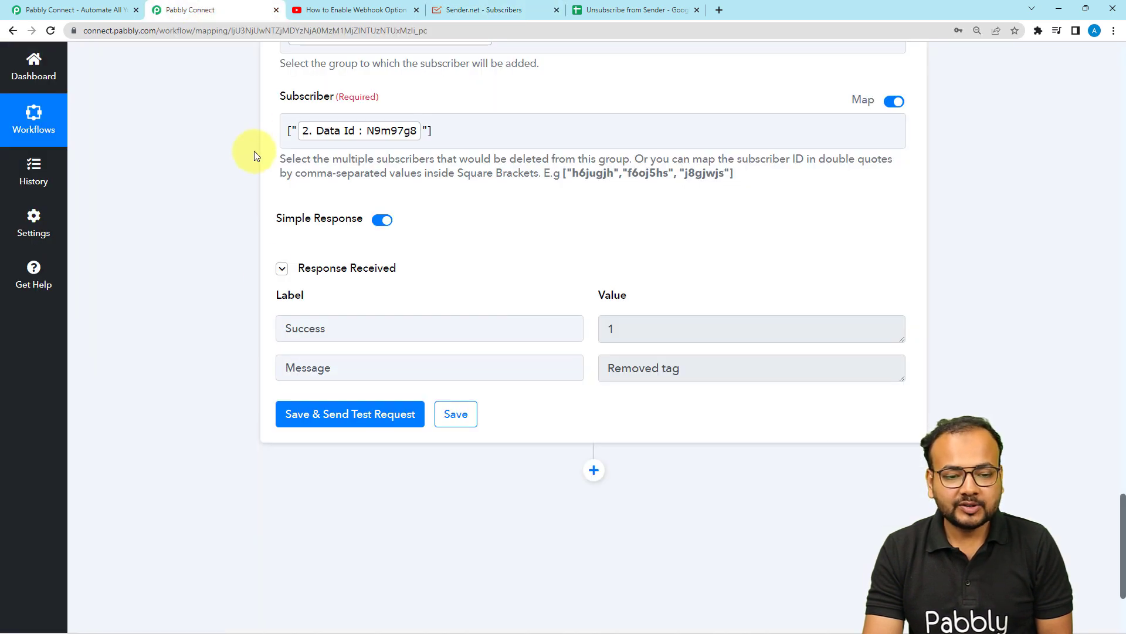
Collapse the Remove Subscriber, Search Subscriber and Google Sheets trigger step panels of the workflow
{"action": "scroll", "coordinate": [254, 150], "scroll_direction": "up", "scroll_amount": 10}
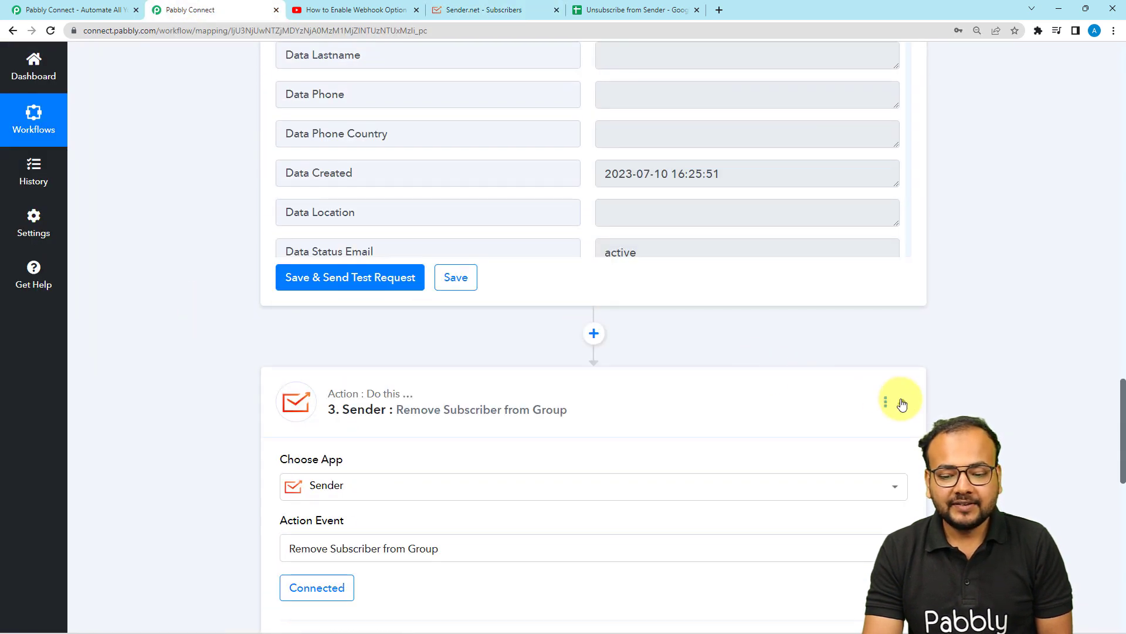
{"action": "left_click", "coordinate": [903, 404]}
{"action": "scroll", "coordinate": [904, 402], "scroll_direction": "up", "scroll_amount": 12}
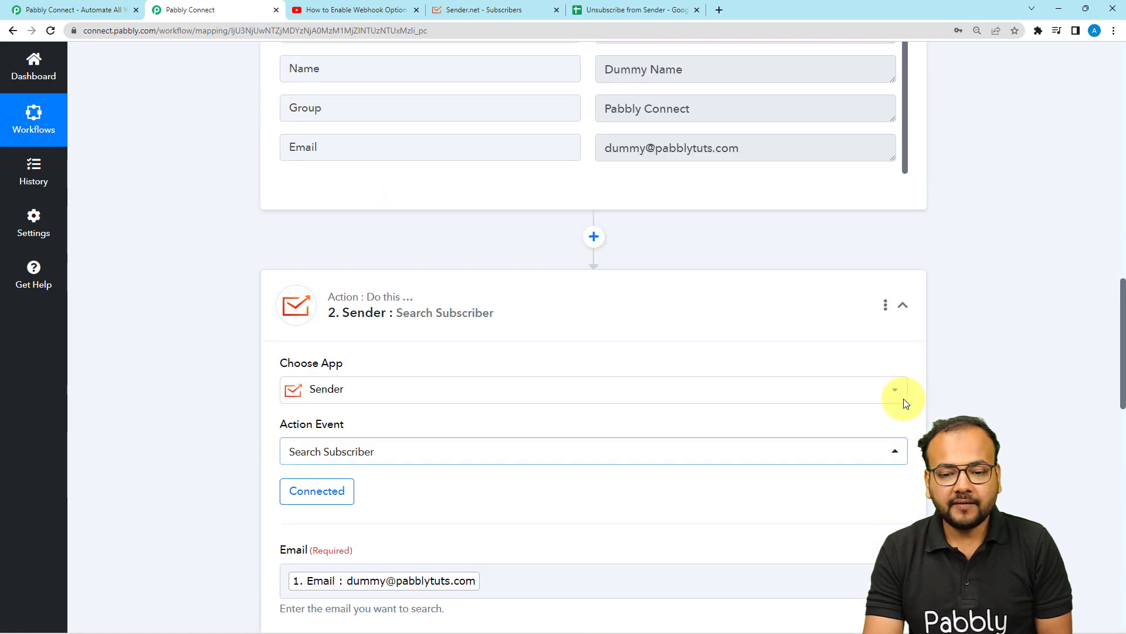
{"action": "left_click", "coordinate": [904, 304]}
{"action": "scroll", "coordinate": [908, 308], "scroll_direction": "up", "scroll_amount": 7}
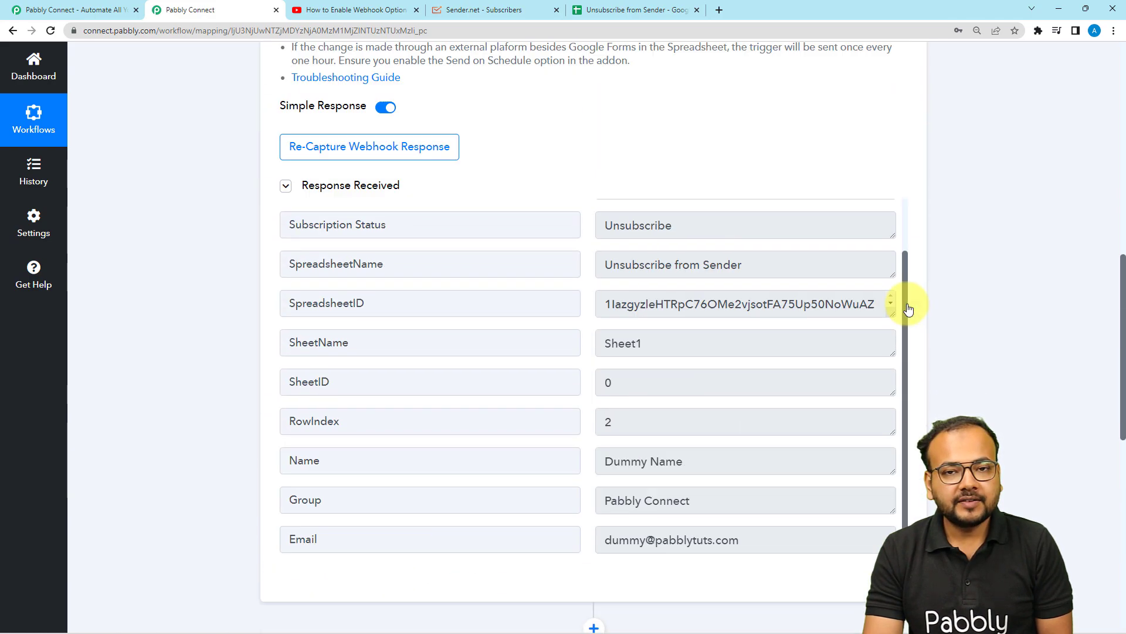
{"action": "scroll", "coordinate": [908, 308], "scroll_direction": "up", "scroll_amount": 11}
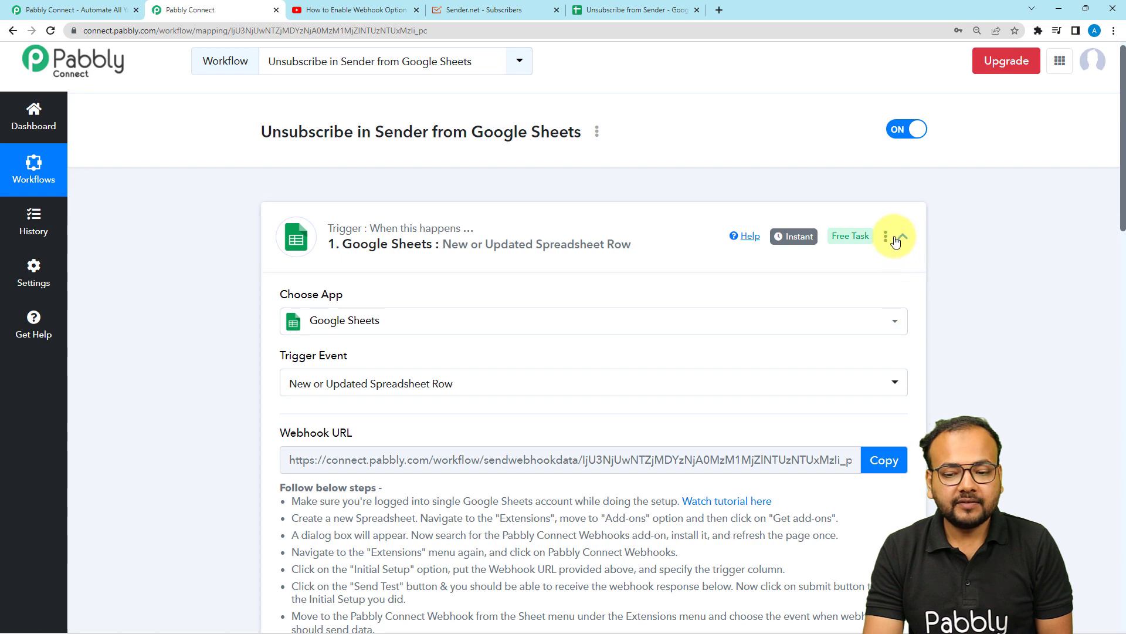
{"action": "left_click", "coordinate": [904, 237]}
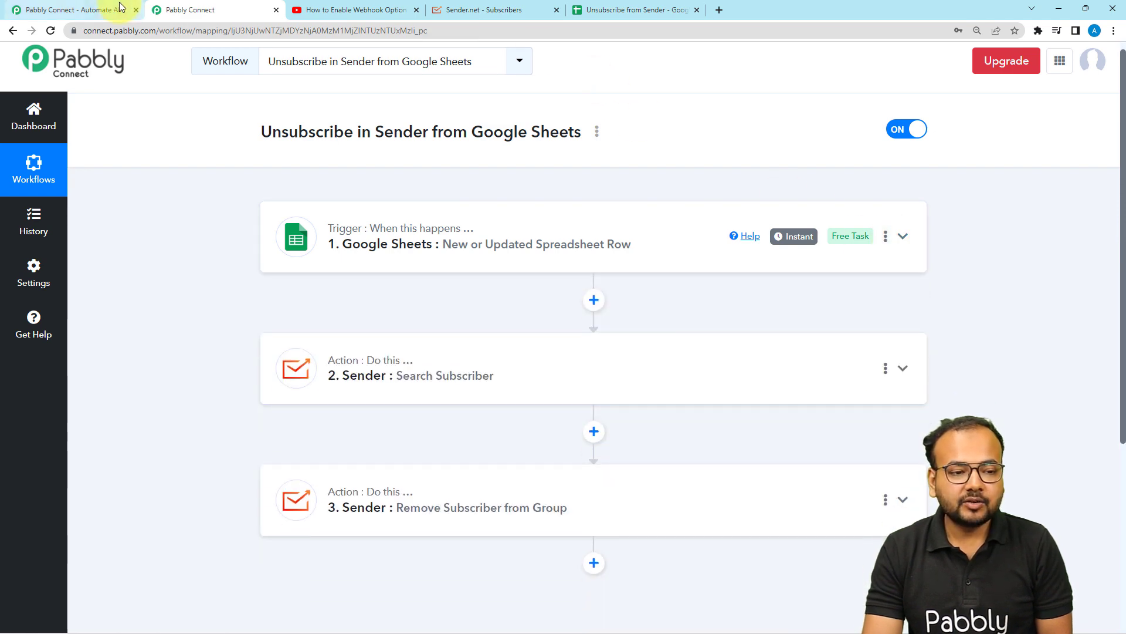
View the Unsubscribe from Sender spreadsheet, then return to the workflow
{"action": "left_click", "coordinate": [612, 11]}
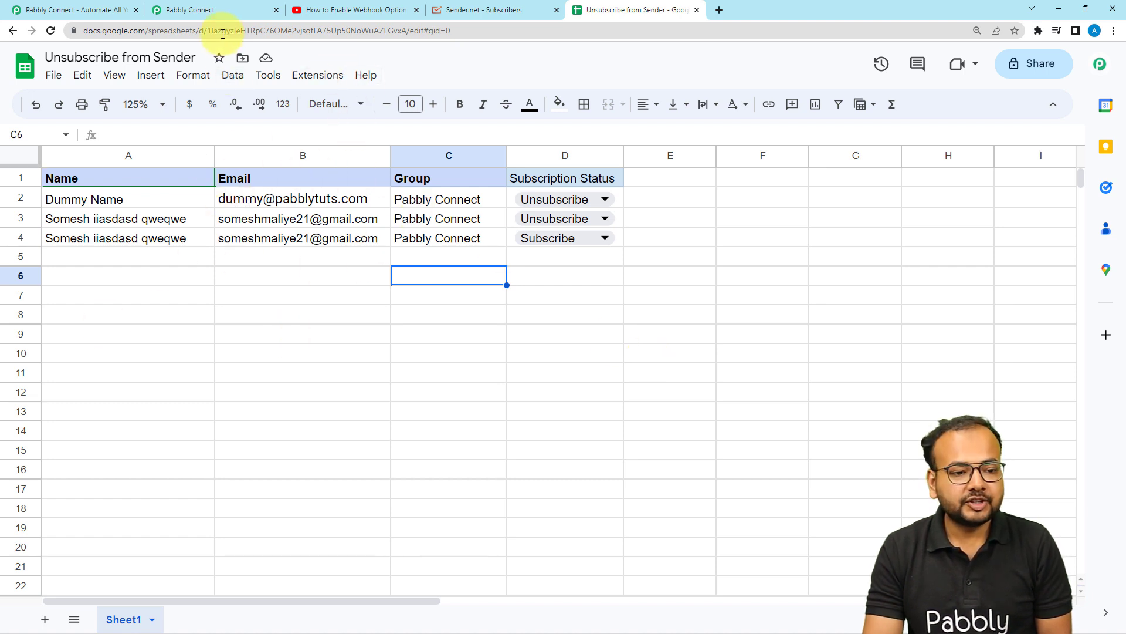
{"action": "left_click", "coordinate": [226, 13]}
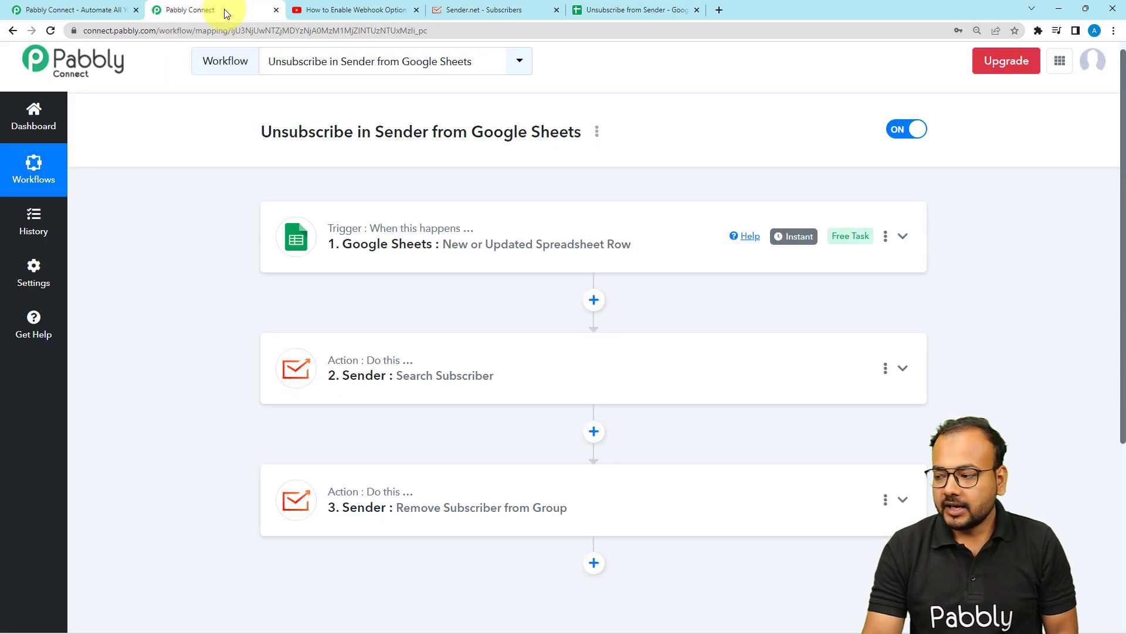